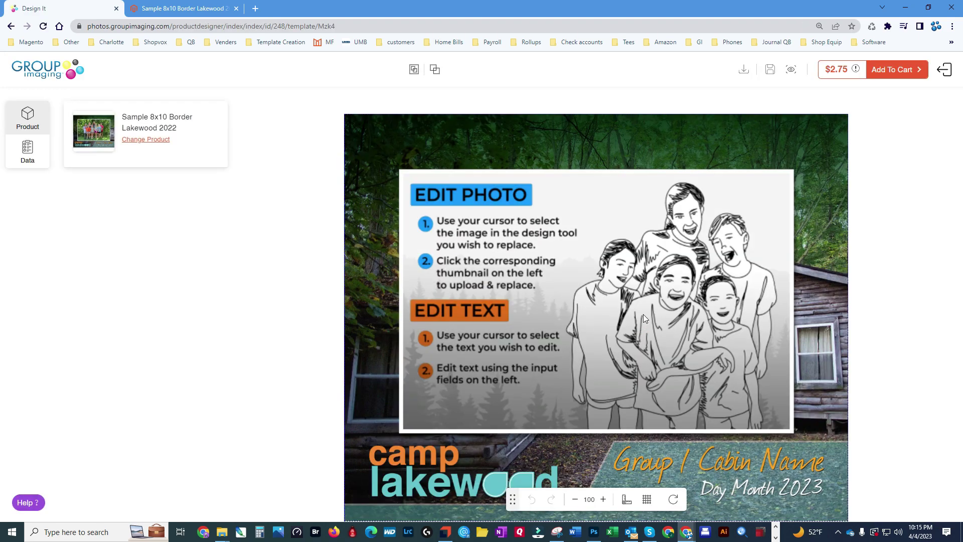
- Select the empty placeholder photo on the Lakewood 2022 border print
{"action": "left_click", "coordinate": [643, 315]}
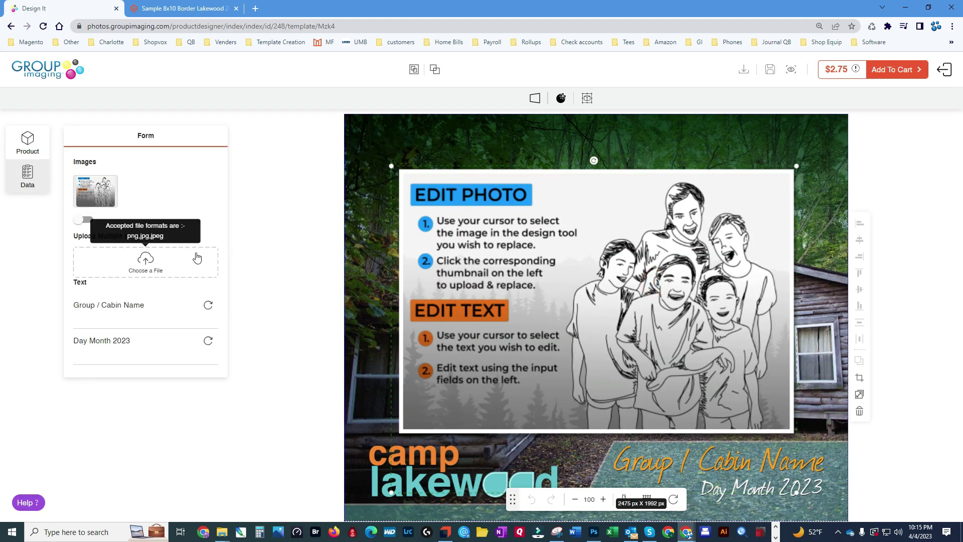
- Upload 8x10g.jpg, bk1.jpg and 01 (18).jpg from the computer into the album
{"action": "left_click", "coordinate": [146, 258]}
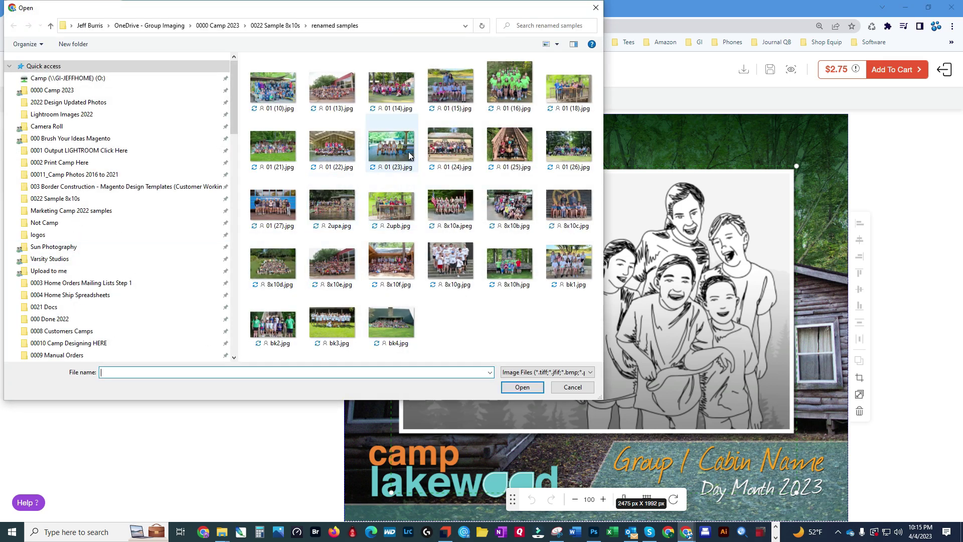
{"action": "left_click", "coordinate": [447, 81]}
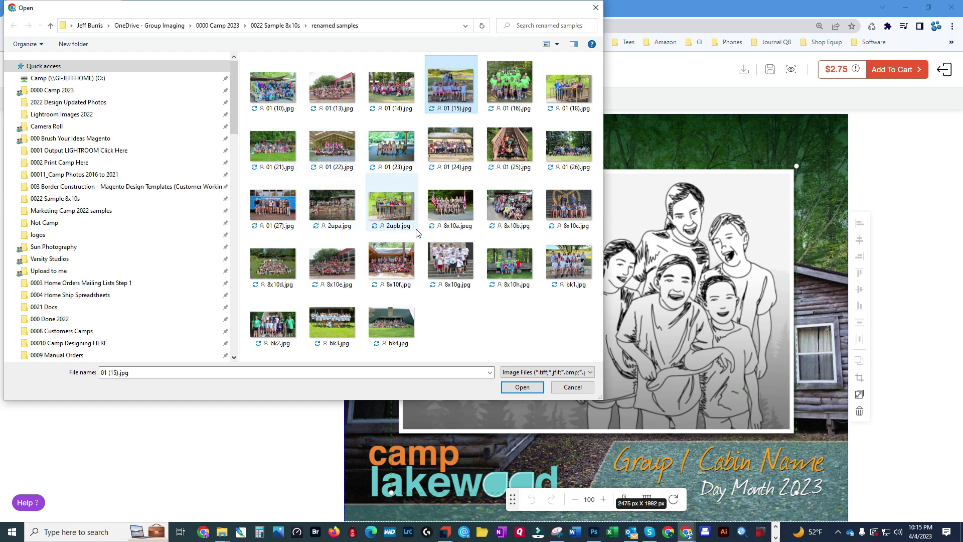
{"action": "left_click", "coordinate": [448, 266], "text": "ctrl"}
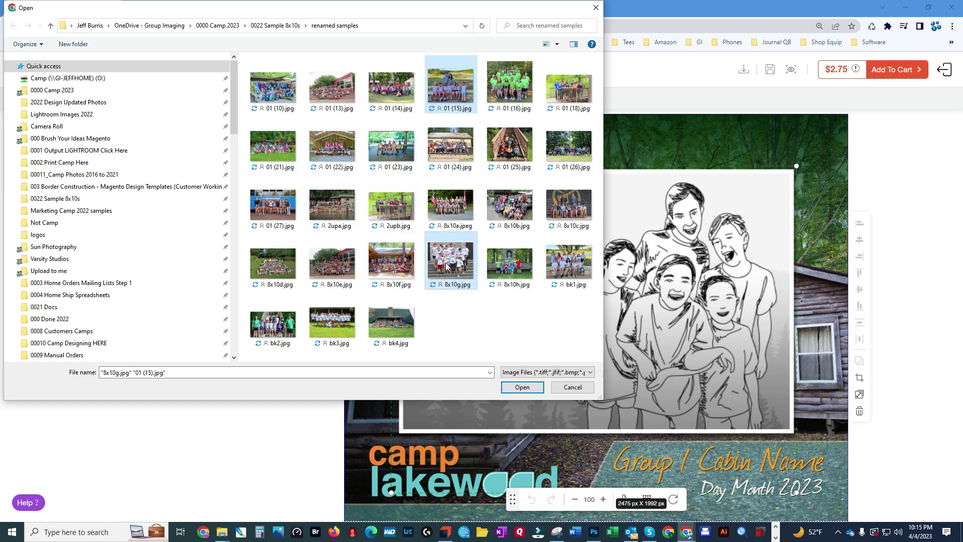
{"action": "left_click", "coordinate": [565, 265], "text": "ctrl"}
{"action": "left_click", "coordinate": [463, 95], "text": "ctrl"}
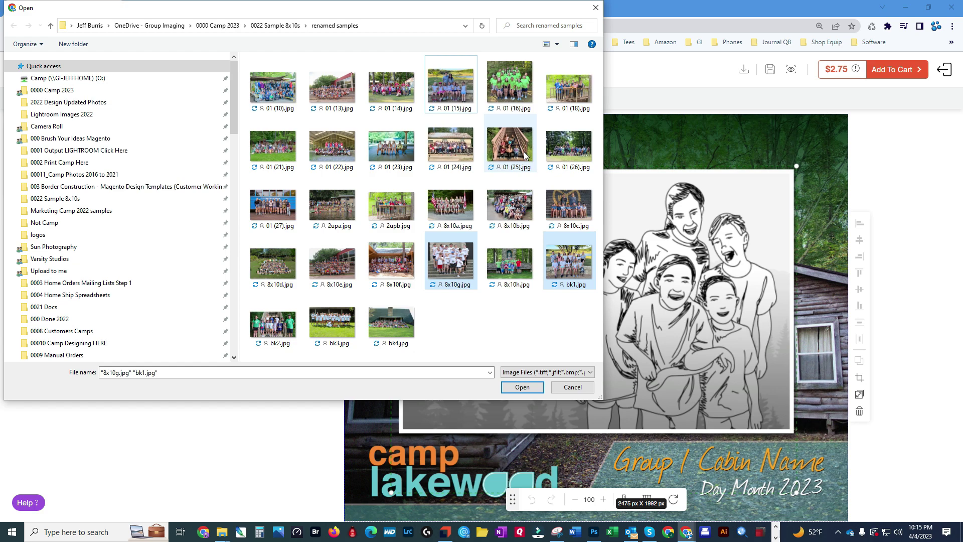
{"action": "left_click", "coordinate": [558, 93], "text": "ctrl"}
{"action": "left_click", "coordinate": [518, 387]}
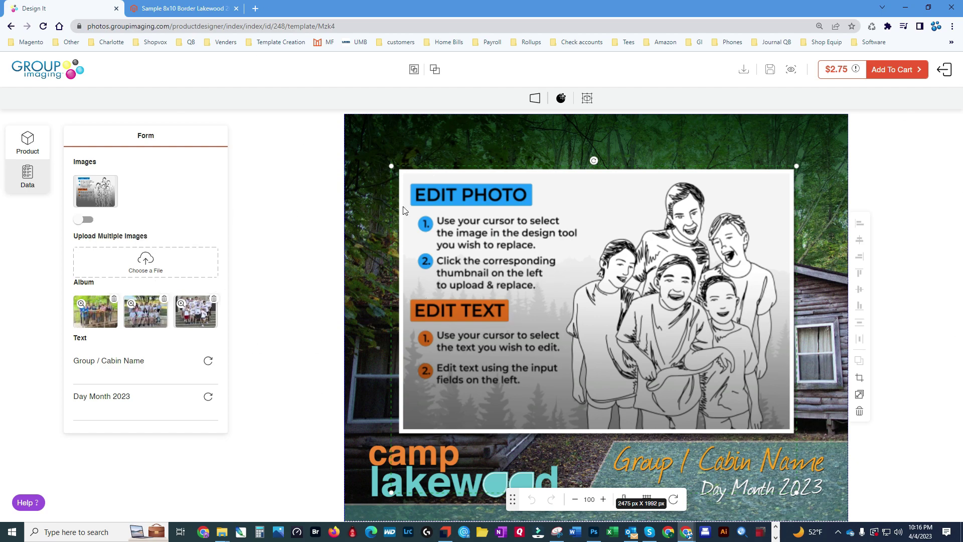
{"action": "left_click", "coordinate": [582, 287]}
- Swap in the group-on-steps photo, enlarge it past the print area, and switch on Use original image
{"action": "left_click", "coordinate": [196, 320]}
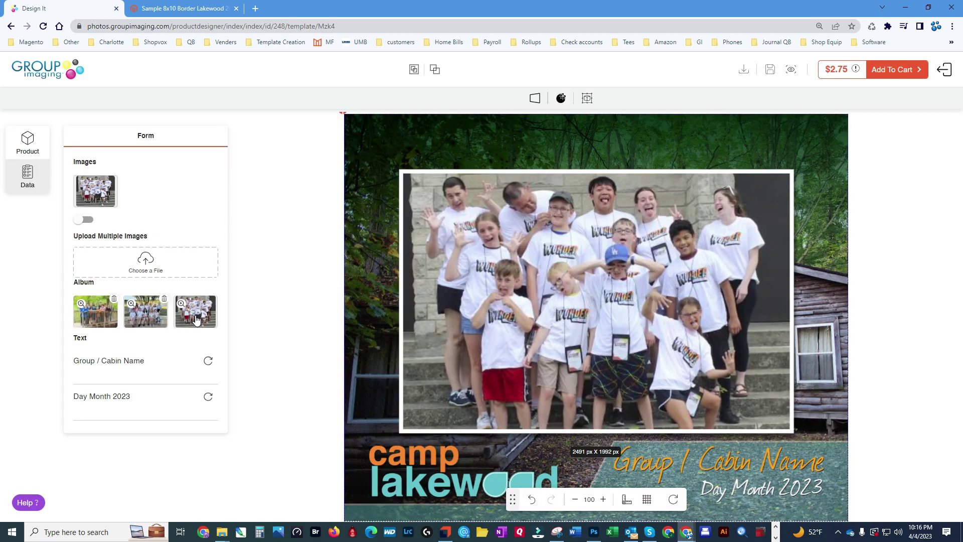
{"action": "mouse_move", "coordinate": [525, 283]}
{"action": "left_mouse_down"}
{"action": "mouse_move", "coordinate": [532, 316]}
{"action": "mouse_move", "coordinate": [520, 271]}
{"action": "left_mouse_up"}
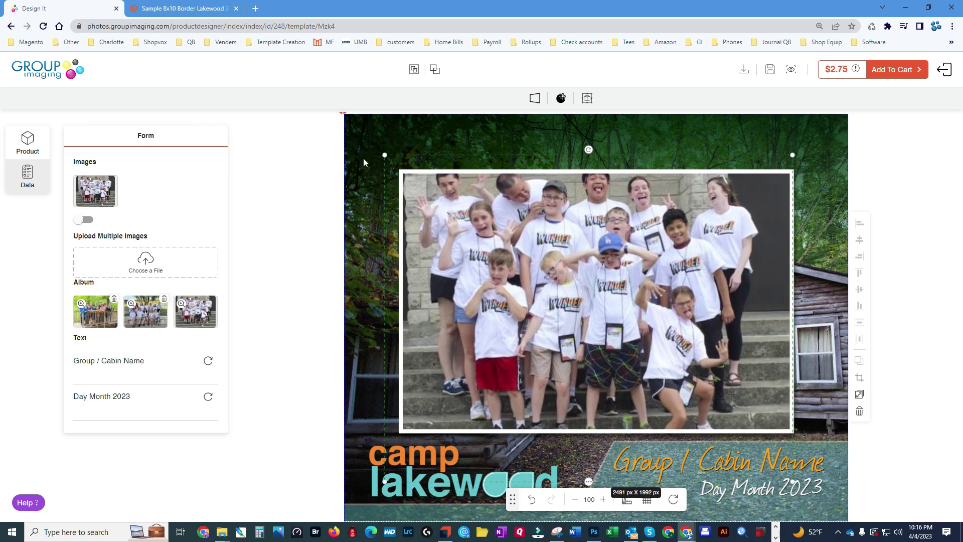
{"action": "left_click_drag", "start_coordinate": [382, 153], "coordinate": [394, 164]}
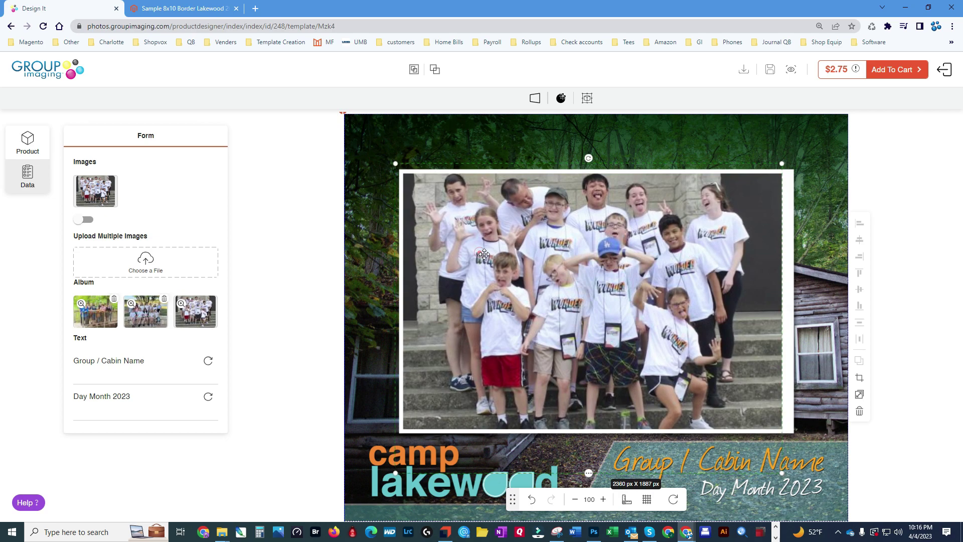
{"action": "left_click_drag", "start_coordinate": [478, 251], "coordinate": [486, 254]}
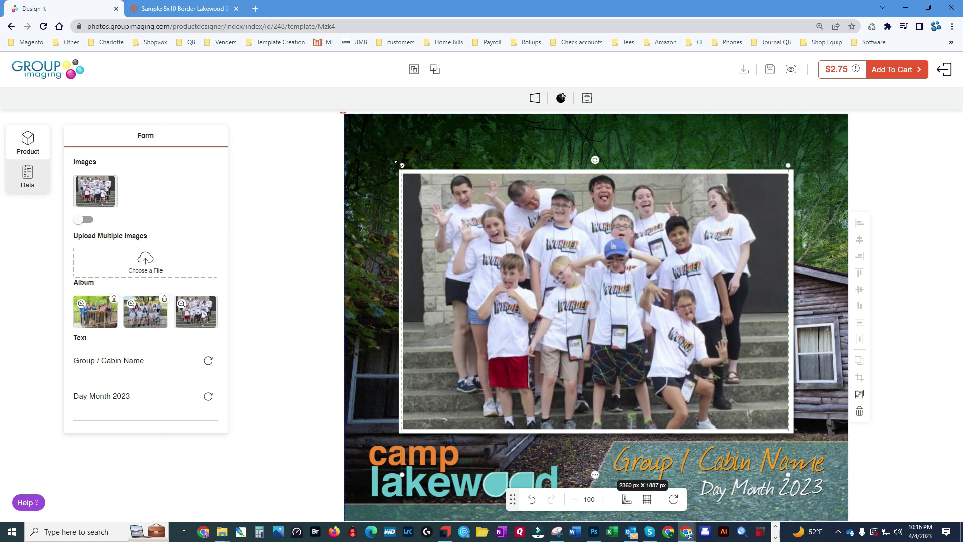
{"action": "left_click_drag", "start_coordinate": [402, 166], "coordinate": [286, 86]}
{"action": "left_click_drag", "start_coordinate": [527, 284], "coordinate": [625, 406]}
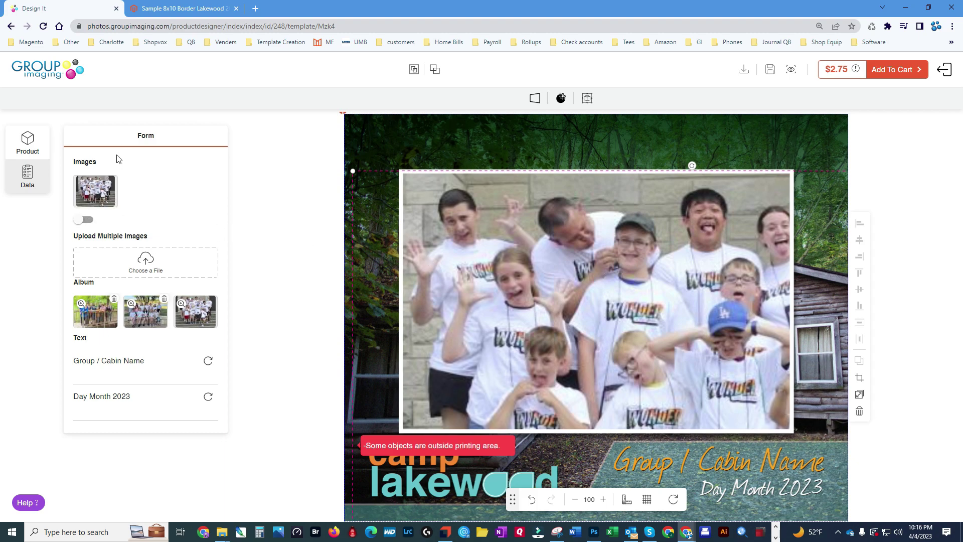
{"action": "left_click", "coordinate": [87, 220]}
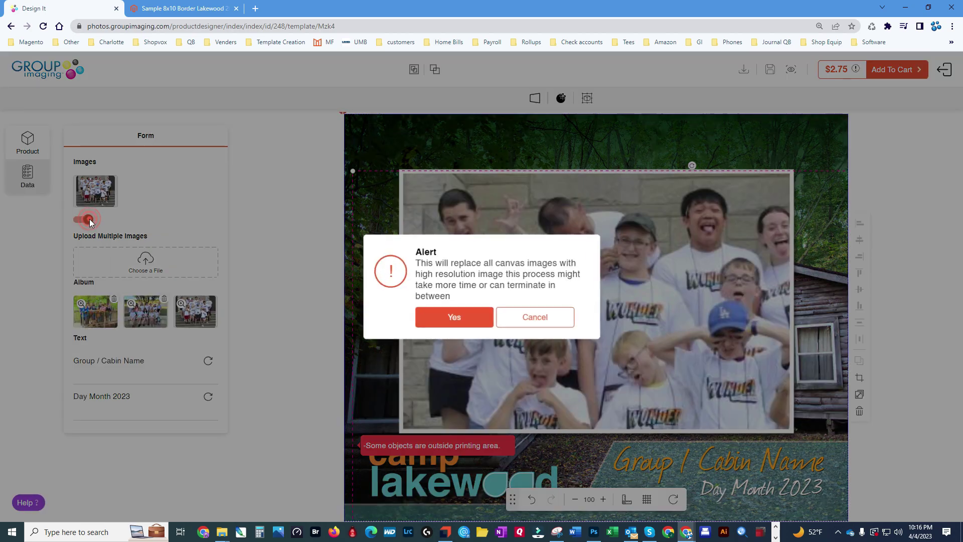
- Confirm the high-resolution reload, then turn the Use original image toggle back off
{"action": "left_click", "coordinate": [463, 319]}
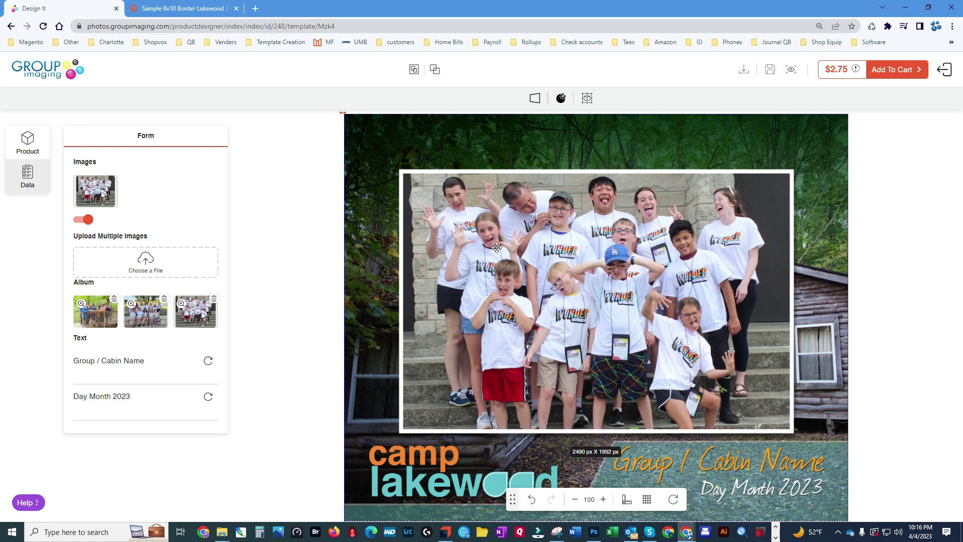
{"action": "left_click", "coordinate": [88, 221]}
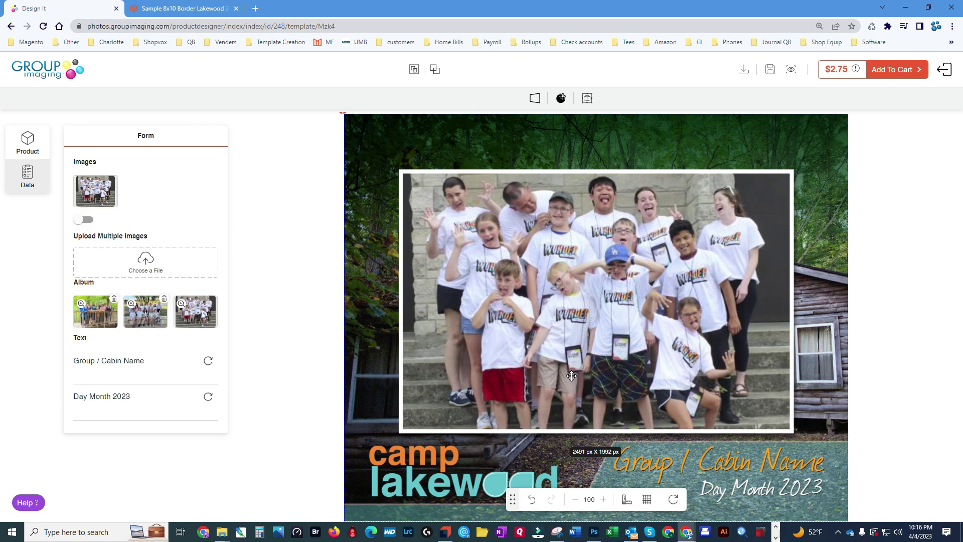
- Add 5 copies of the print to the cart for $13.75 and start another group design
{"action": "left_click", "coordinate": [896, 78]}
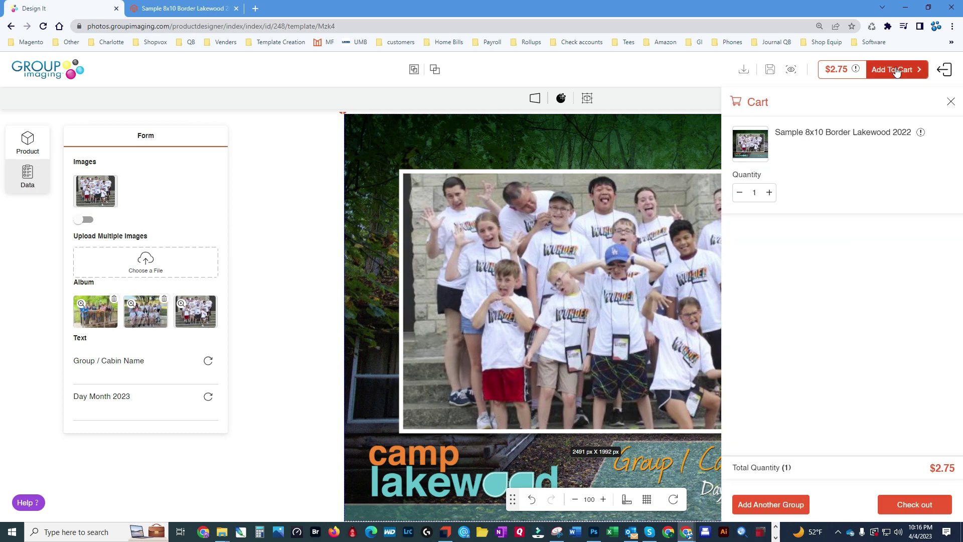
{"action": "left_click", "coordinate": [769, 193]}
{"action": "left_click", "coordinate": [769, 192]}
{"action": "left_click", "coordinate": [770, 192]}
{"action": "left_click", "coordinate": [769, 193]}
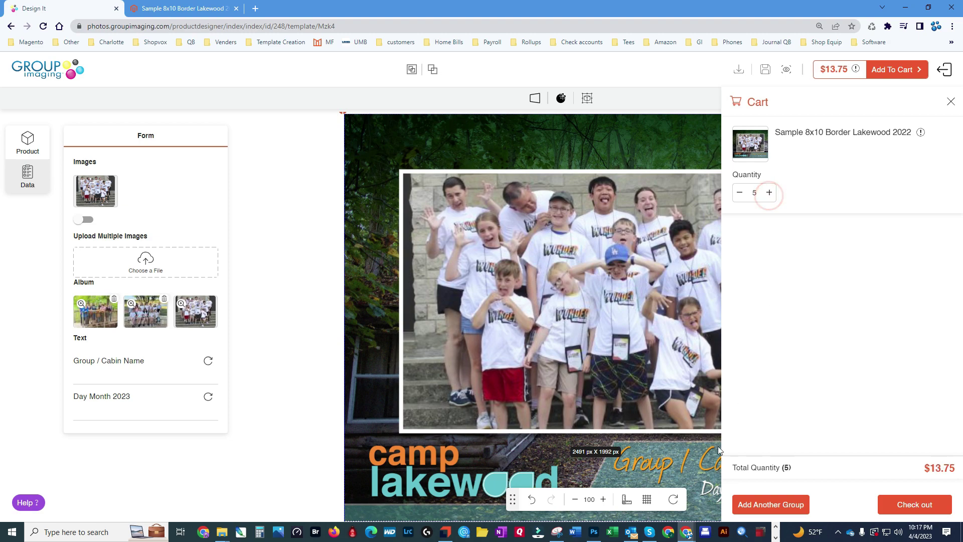
{"action": "left_click", "coordinate": [757, 505]}
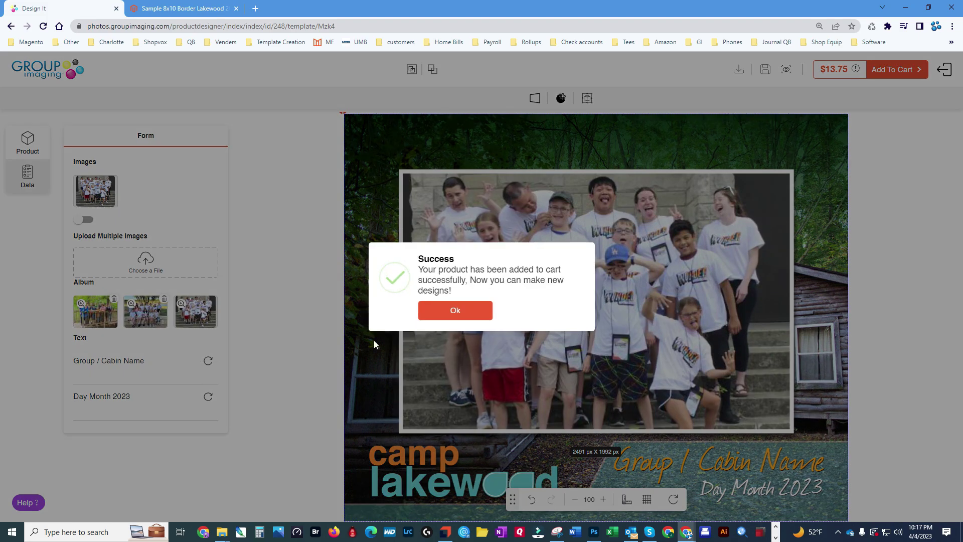
{"action": "left_click", "coordinate": [422, 315]}
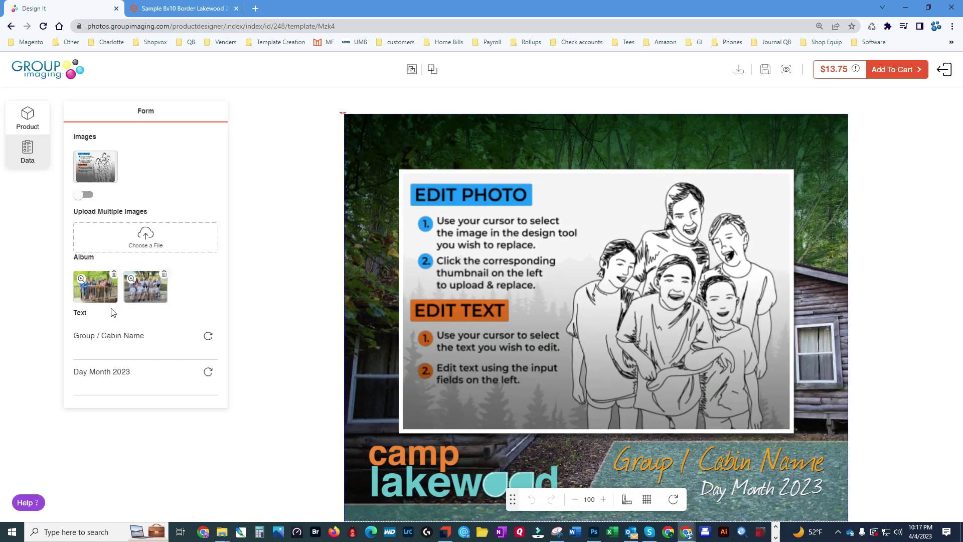
- Place the girls-on-stone-wall photo in the new frame, shift it up, and select the name text
{"action": "left_click", "coordinate": [484, 278]}
{"action": "left_click", "coordinate": [149, 319]}
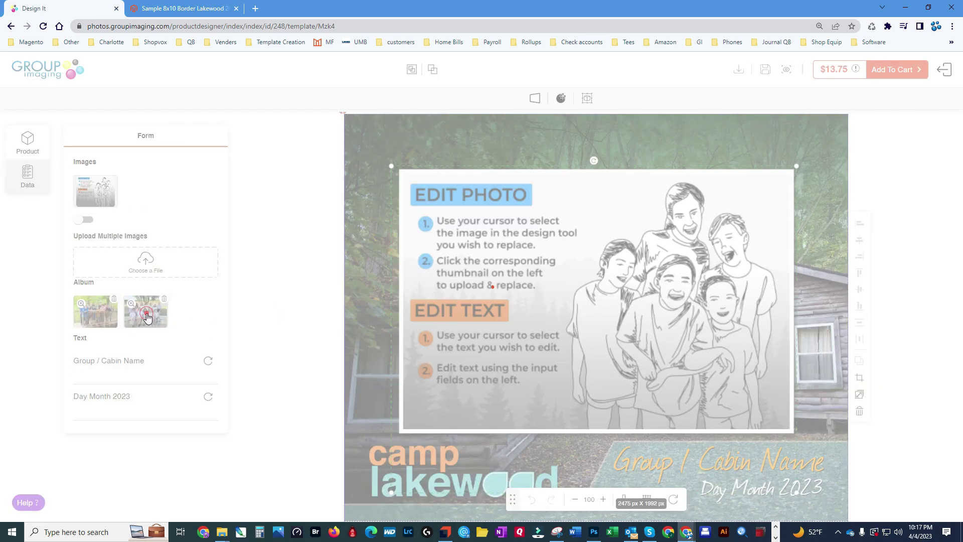
{"action": "left_click_drag", "start_coordinate": [558, 317], "coordinate": [557, 264]}
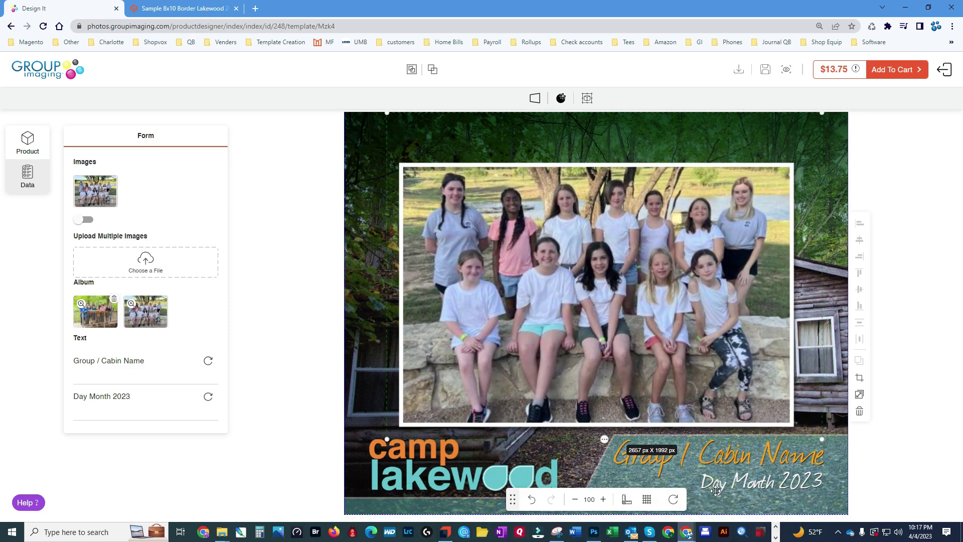
{"action": "left_click", "coordinate": [702, 461]}
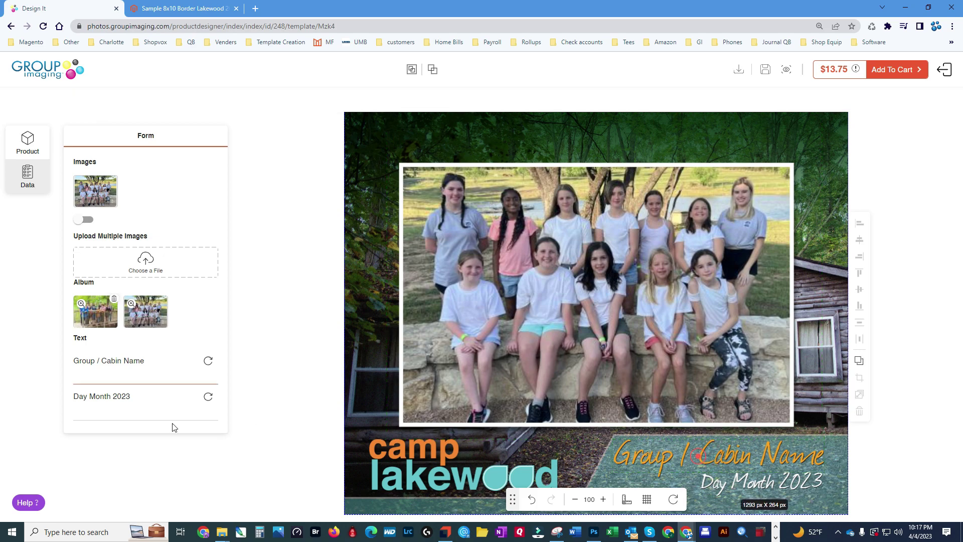
- Change the group name caption to 'Girls Jr Hi Cabin 4'
{"action": "triple_click", "coordinate": [160, 363]}
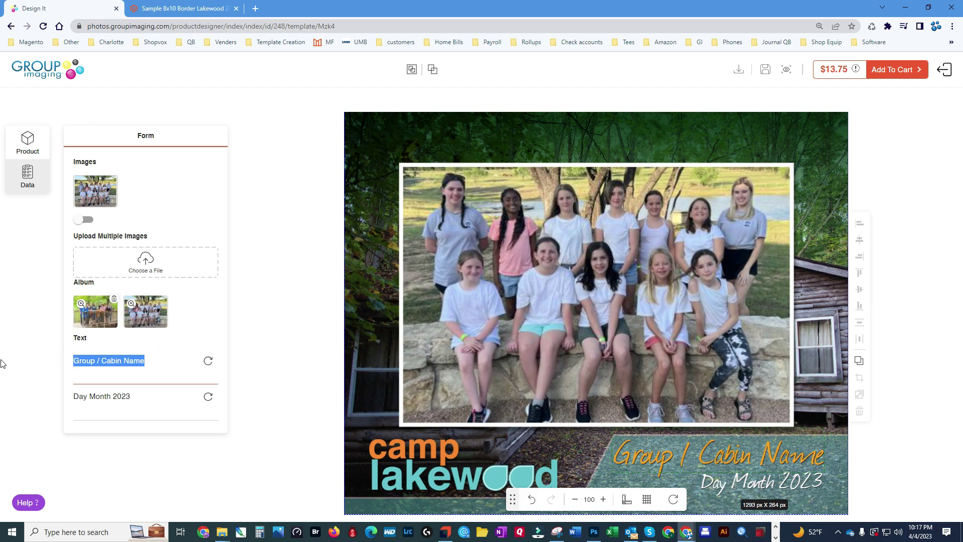
{"action": "type", "text": "Gi"}
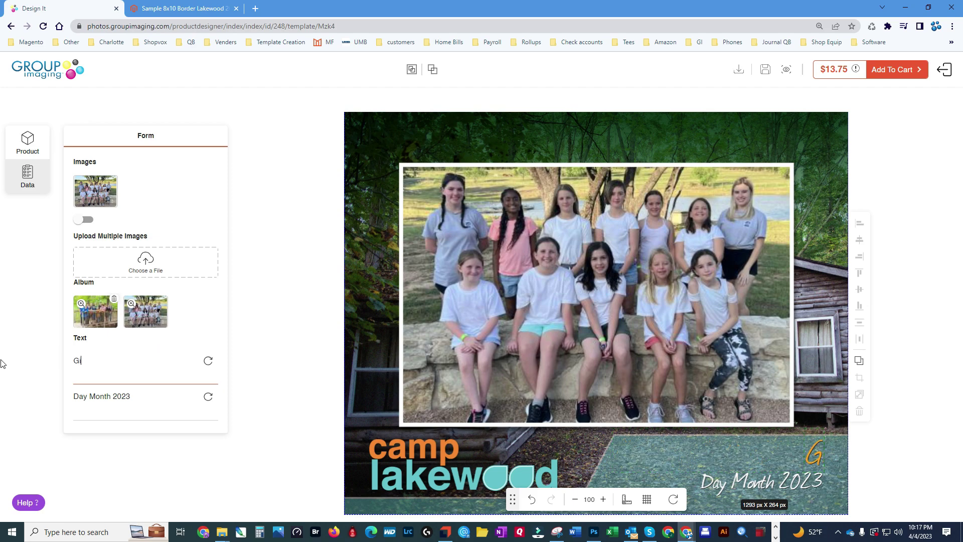
{"action": "type", "text": "rls"}
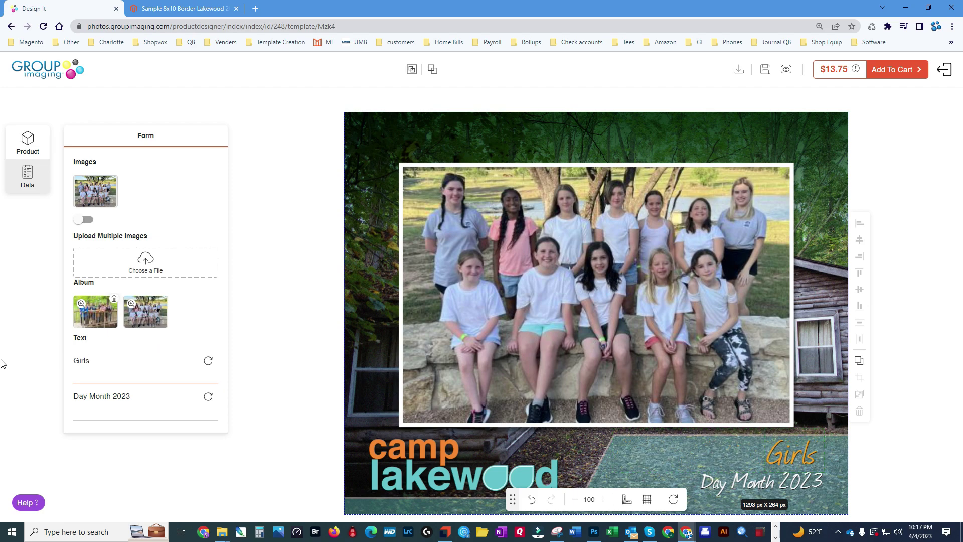
{"action": "type", "text": " H"}
{"action": "key", "text": "BackSpace"}
{"action": "type", "text": "J"}
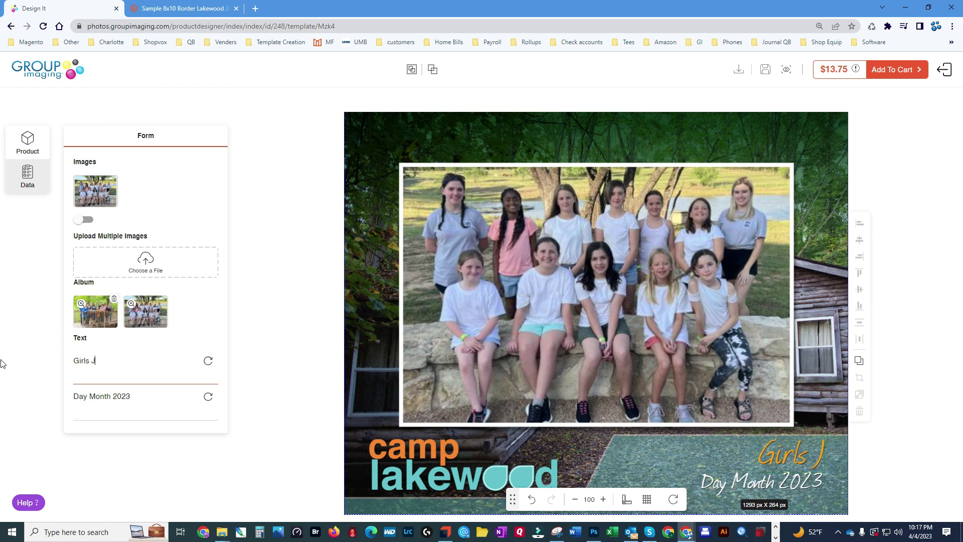
{"action": "type", "text": "r Hi"}
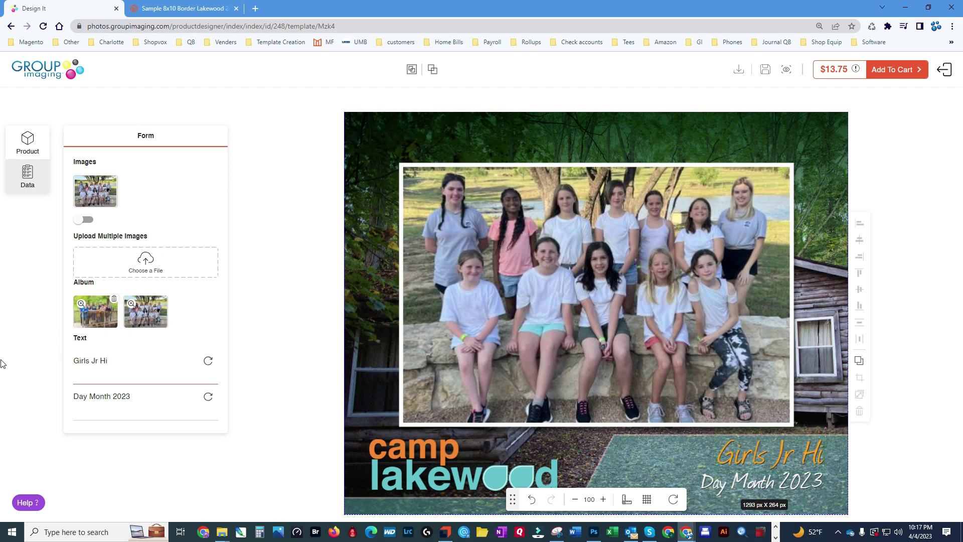
{"action": "type", "text": " week"}
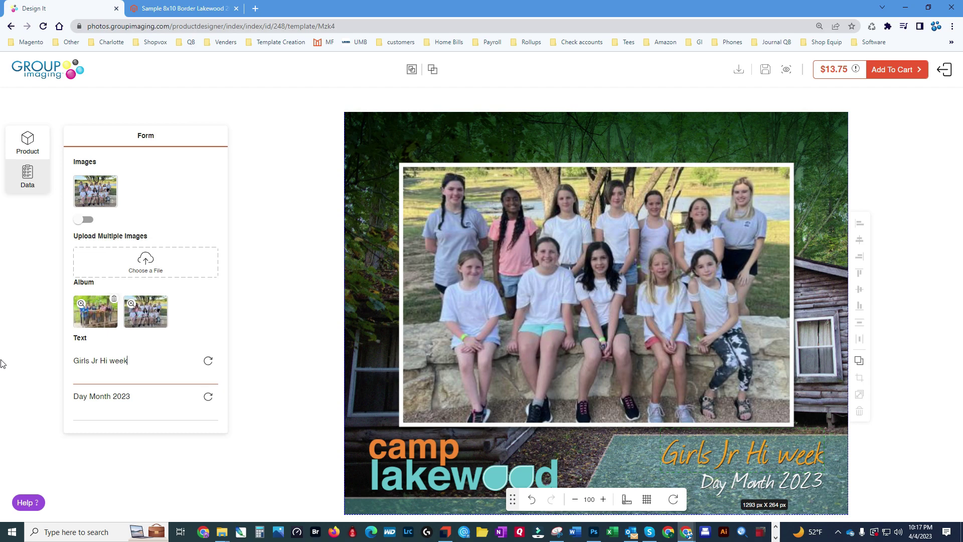
{"action": "key", "text": "BackSpace"}
{"action": "key", "text": "BackSpace"}
{"action": "key", "text": "BackSpace"}
{"action": "key", "text": "BackSpace"}
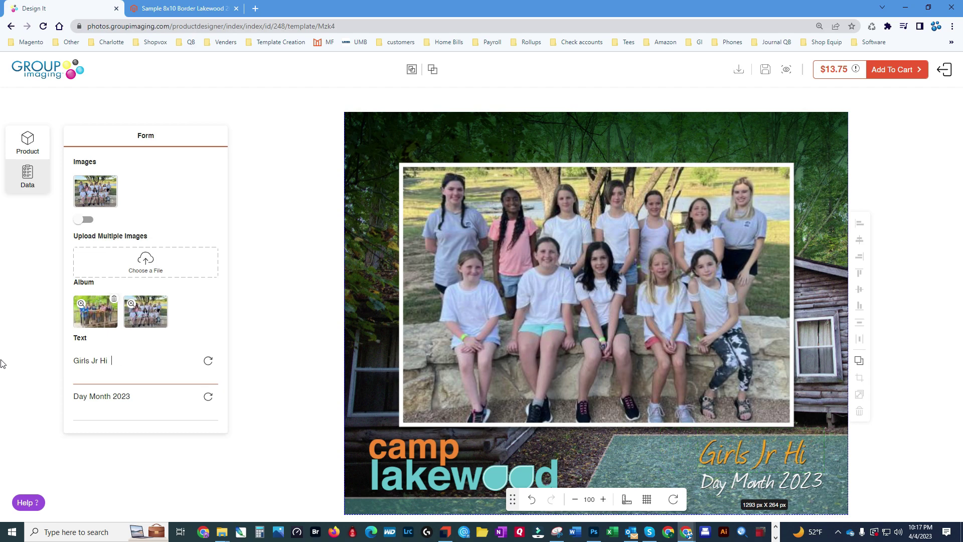
{"action": "type", "text": "Cabin"}
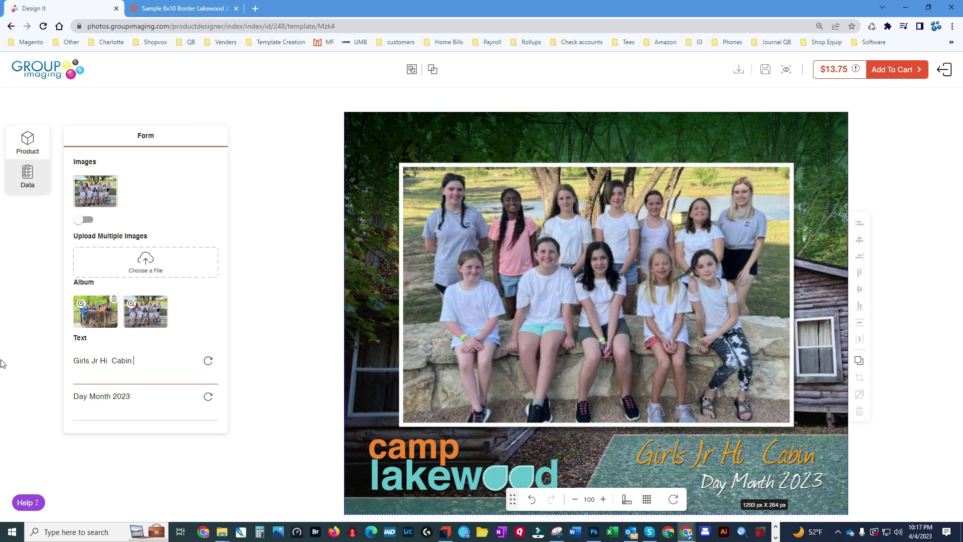
{"action": "type", "text": " 4"}
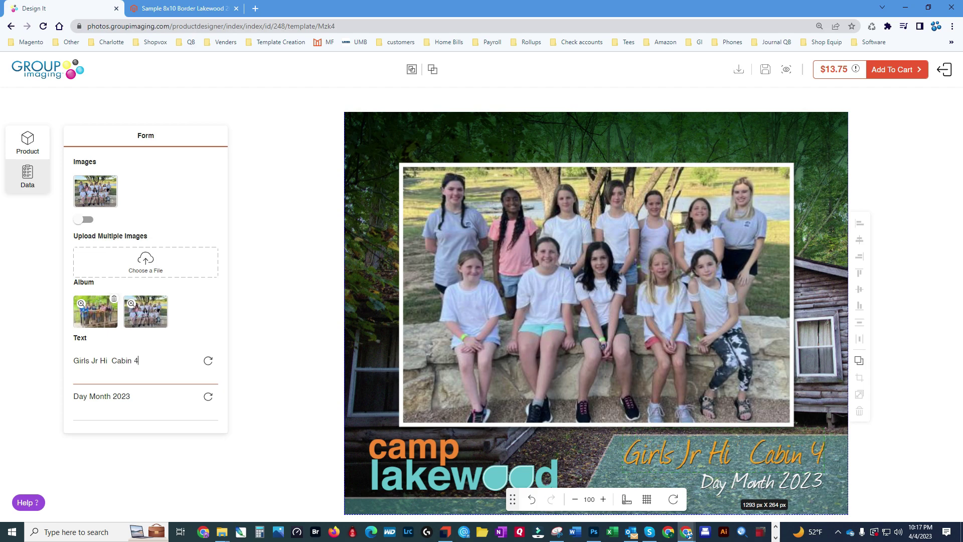
- Replace the placeholder date with 'March 1 - 6 2023'
{"action": "triple_click", "coordinate": [148, 400]}
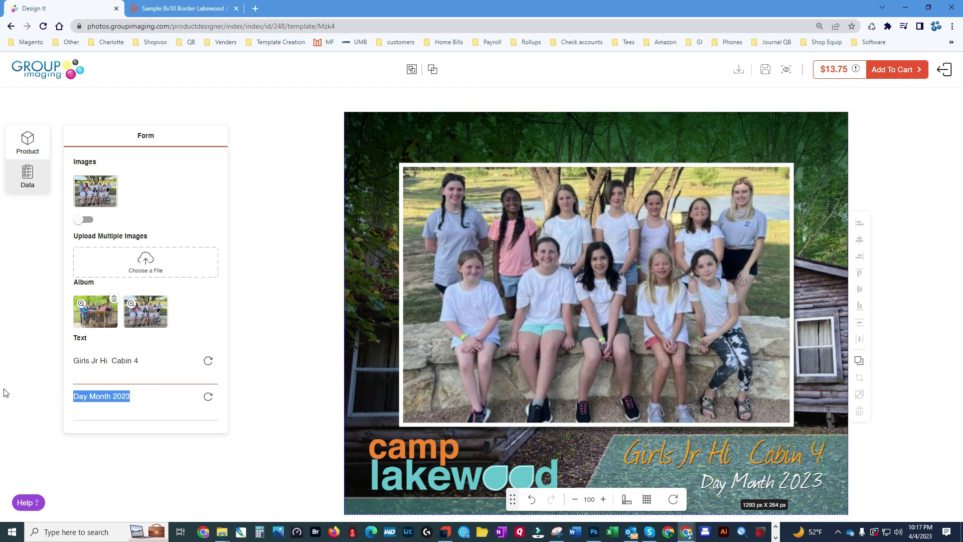
{"action": "type", "text": "March 1 "}
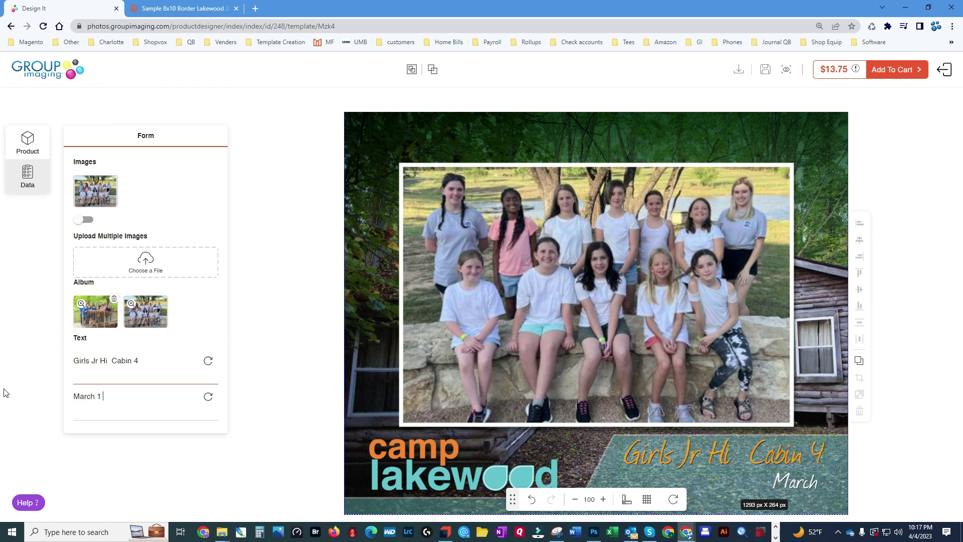
{"action": "type", "text": "-"}
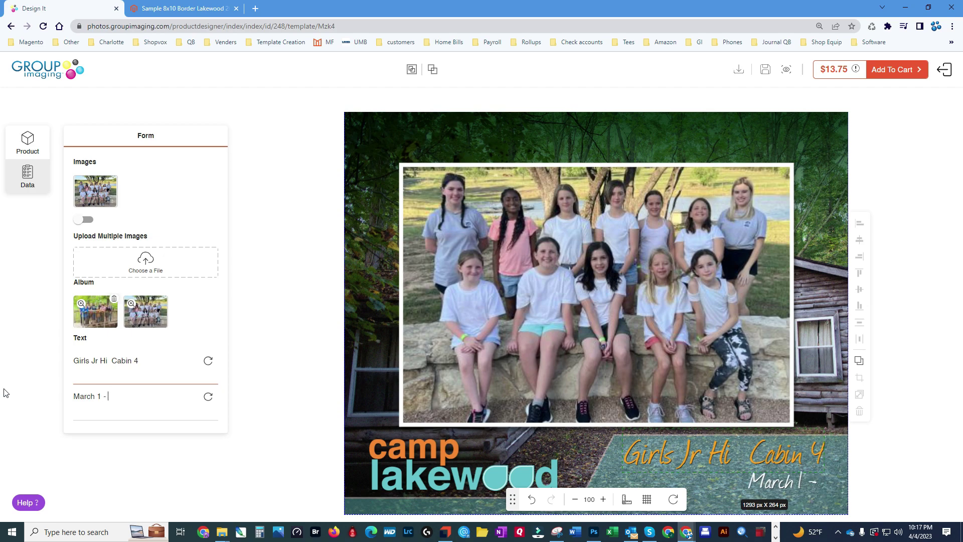
{"action": "type", "text": " 6 23"}
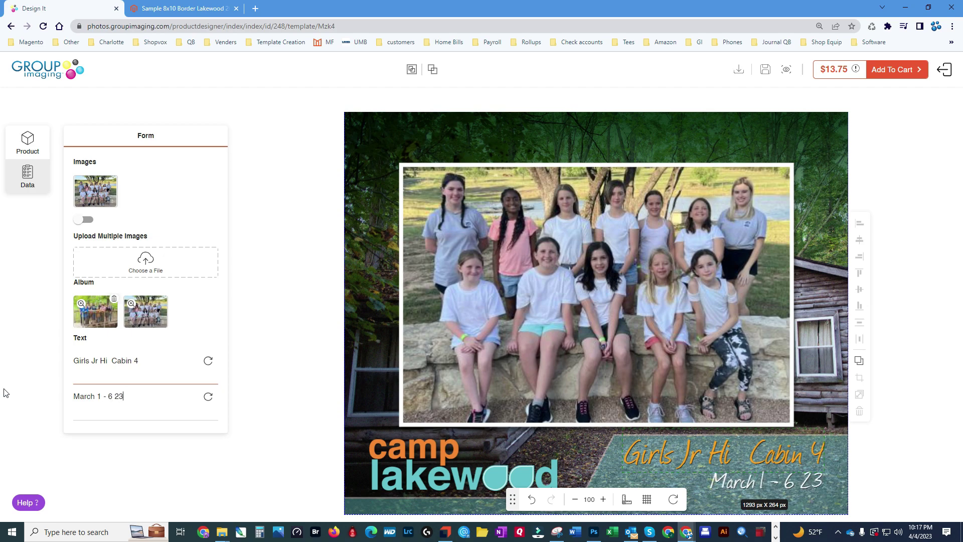
{"action": "key", "text": "BackSpace"}
{"action": "type", "text": "023"}
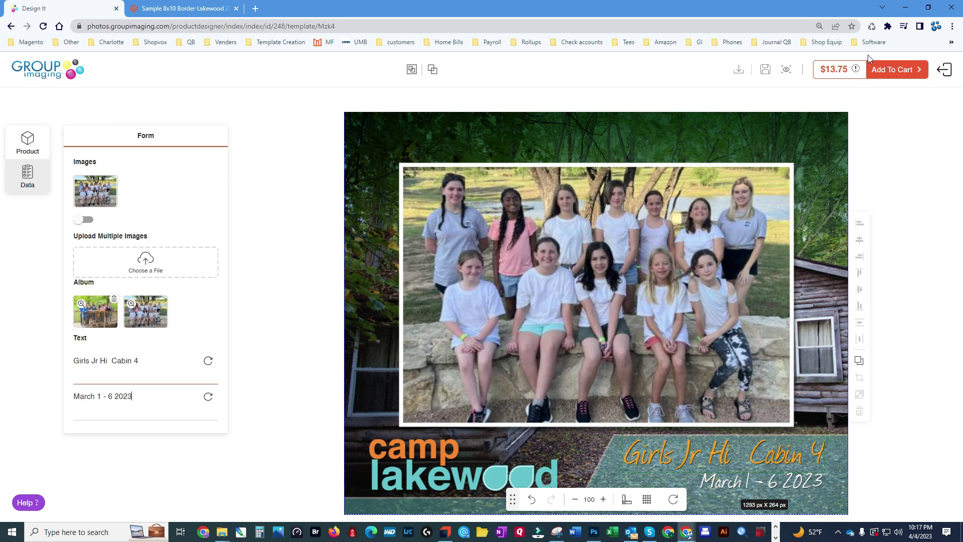
- Add the Girls Jr Hi Cabin 4 print to the cart, start another group, and review the cart
{"action": "left_click", "coordinate": [905, 72]}
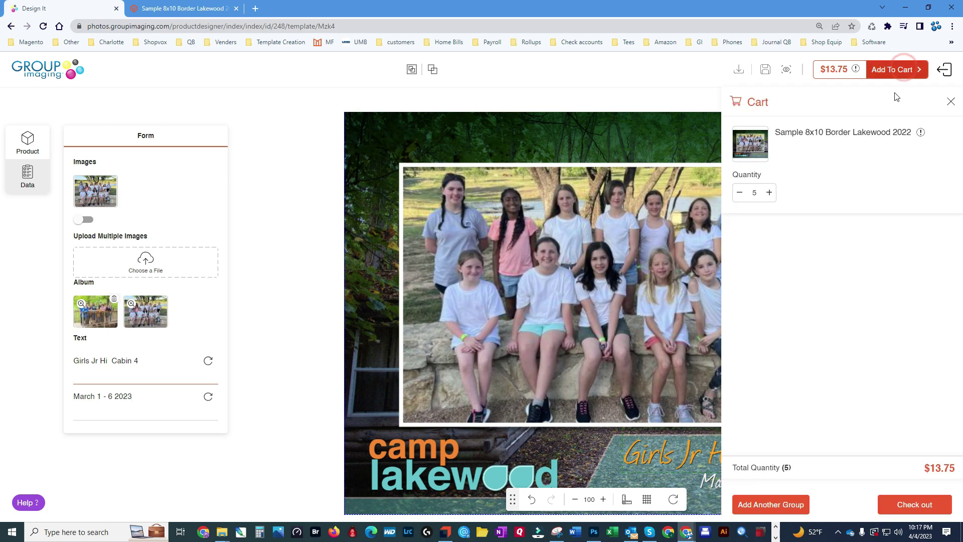
{"action": "left_click", "coordinate": [771, 505]}
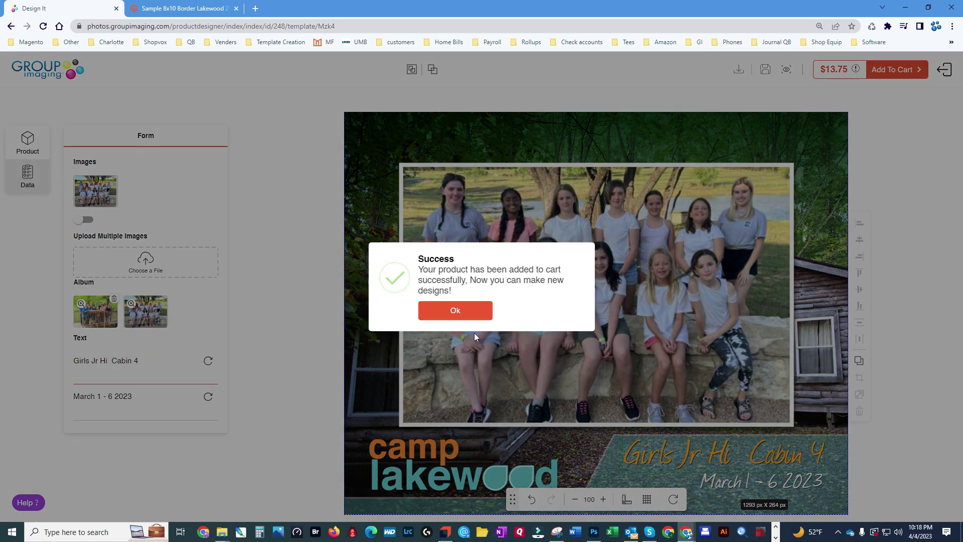
{"action": "left_click", "coordinate": [467, 317]}
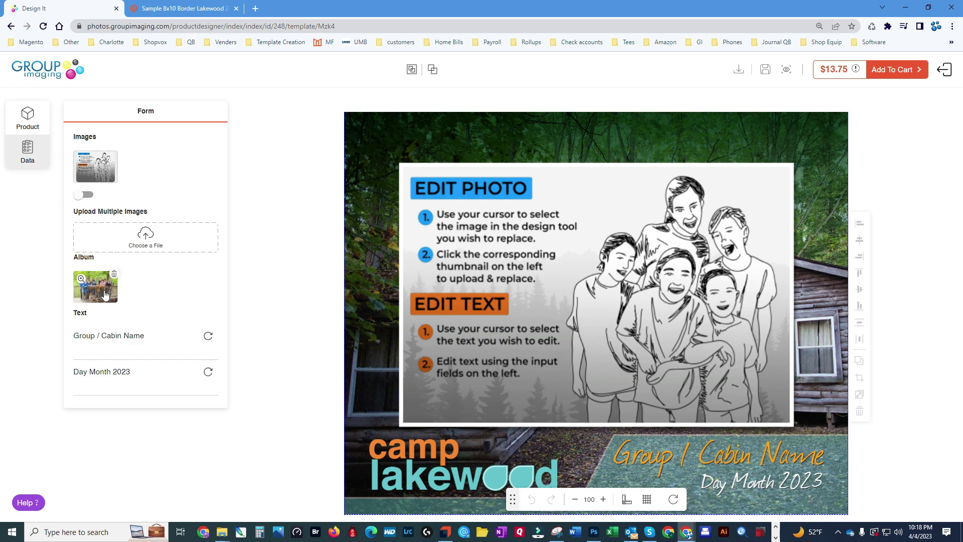
{"action": "left_click", "coordinate": [884, 70]}
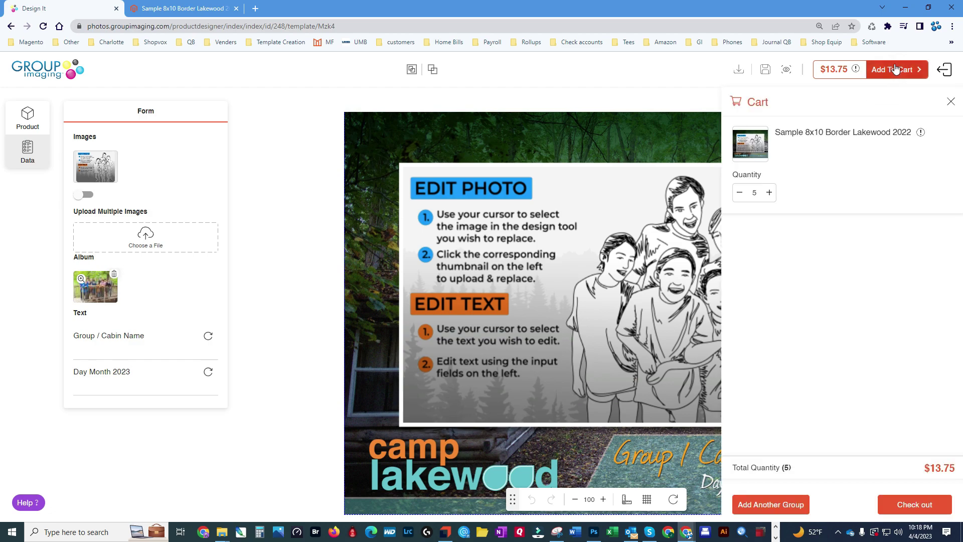
{"action": "left_click", "coordinate": [952, 102]}
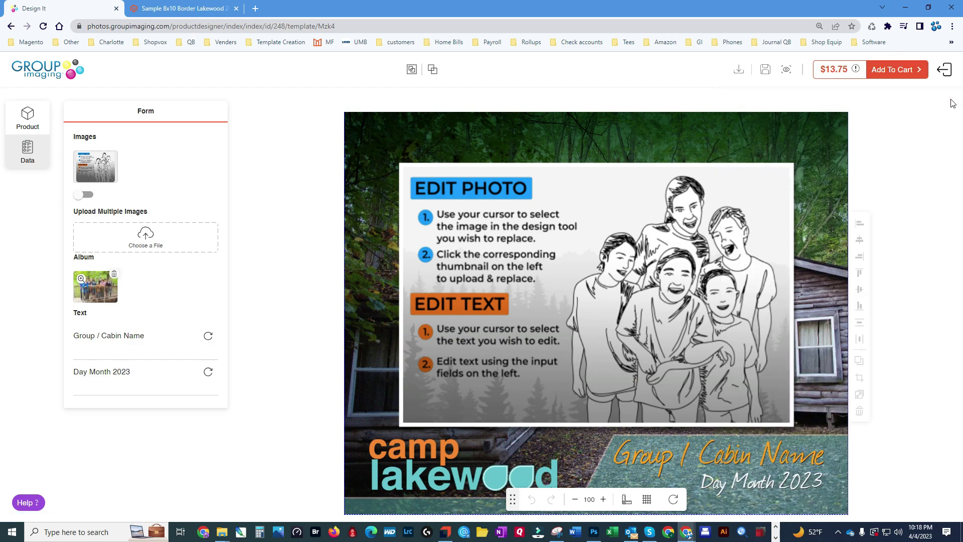
{"action": "left_click", "coordinate": [905, 74]}
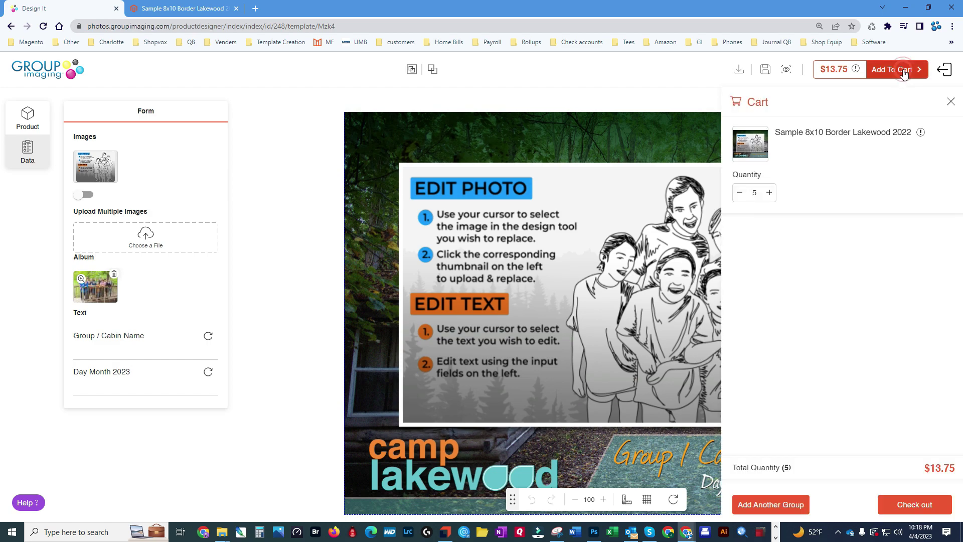
- Check out and delete the unedited placeholder print from the shopping cart
{"action": "left_click", "coordinate": [895, 508]}
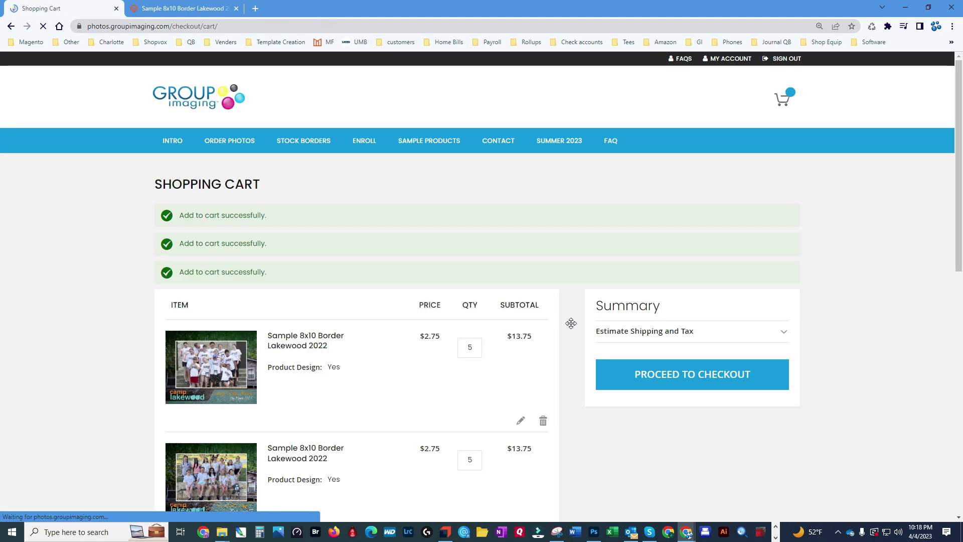
{"action": "scroll", "coordinate": [365, 368], "scroll_direction": "down", "scroll_amount": 3}
{"action": "scroll", "coordinate": [365, 370], "scroll_direction": "down", "scroll_amount": 2}
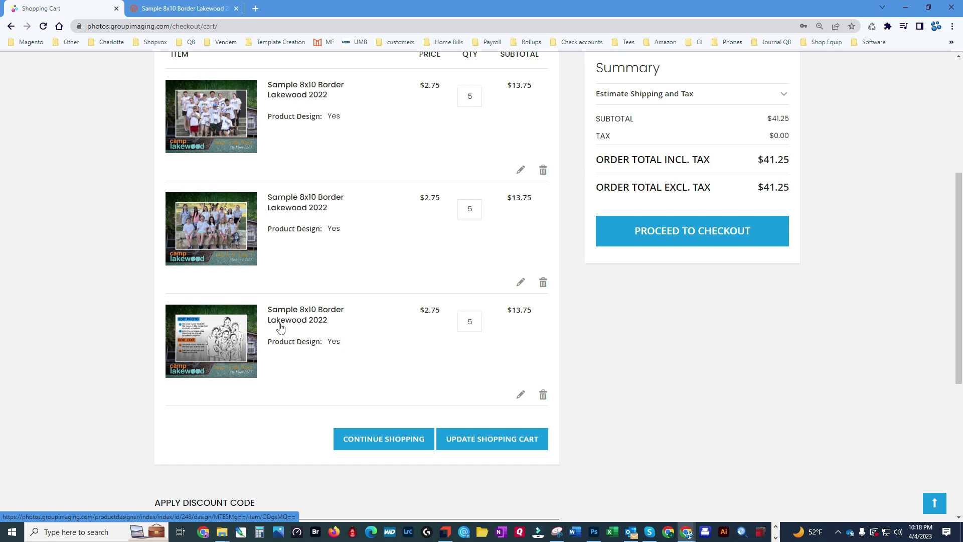
{"action": "left_click", "coordinate": [543, 394]}
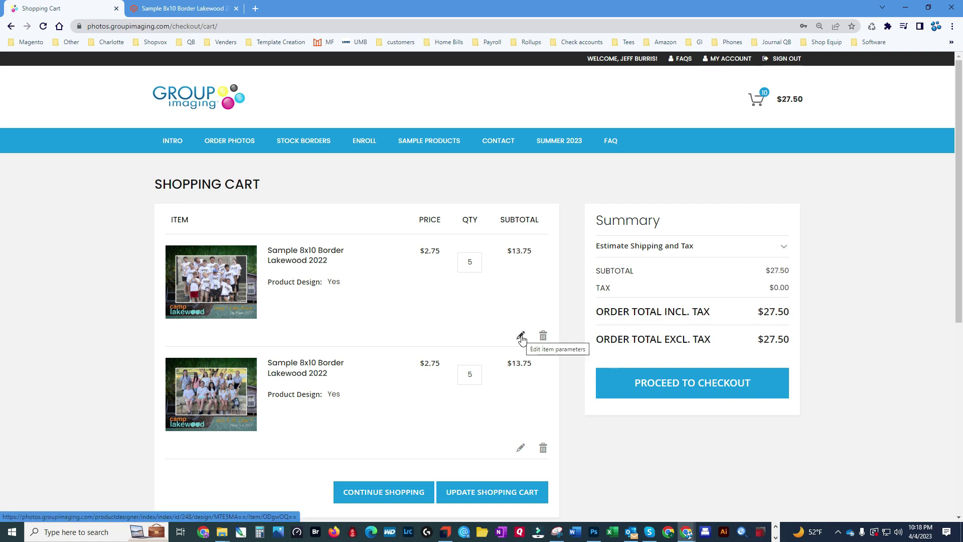
- Reopen the first cart print and change its group name caption to 'Boys Crazy Photo'
{"action": "left_click", "coordinate": [218, 287]}
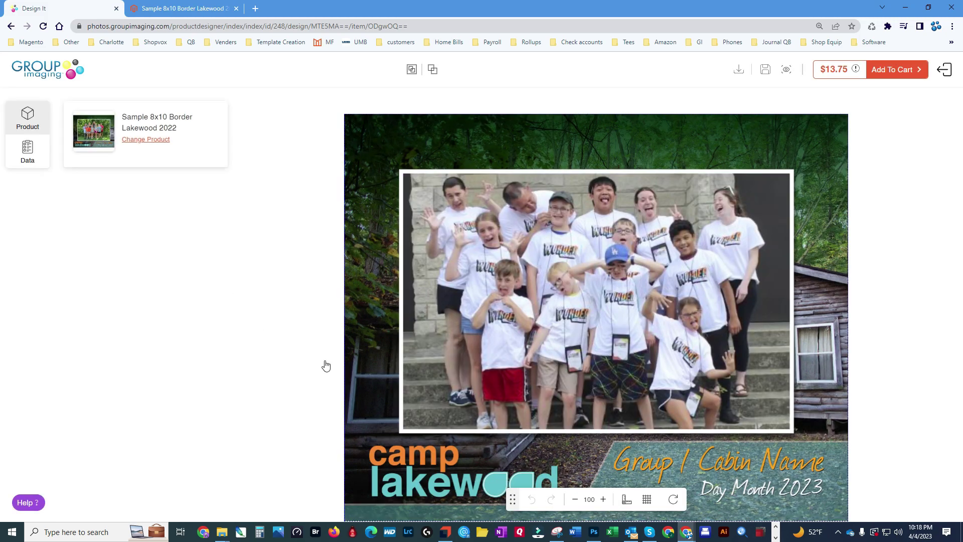
{"action": "left_click", "coordinate": [665, 469]}
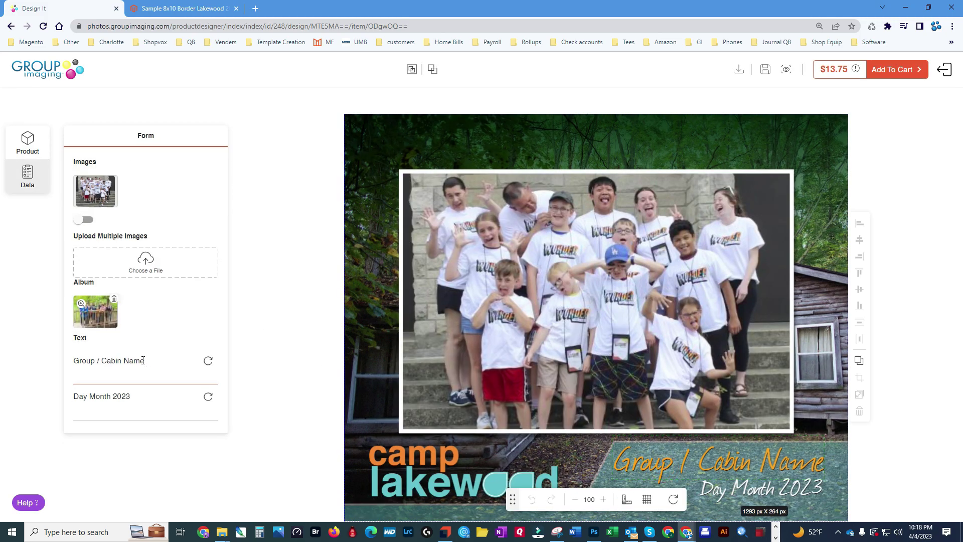
{"action": "triple_click", "coordinate": [136, 364]}
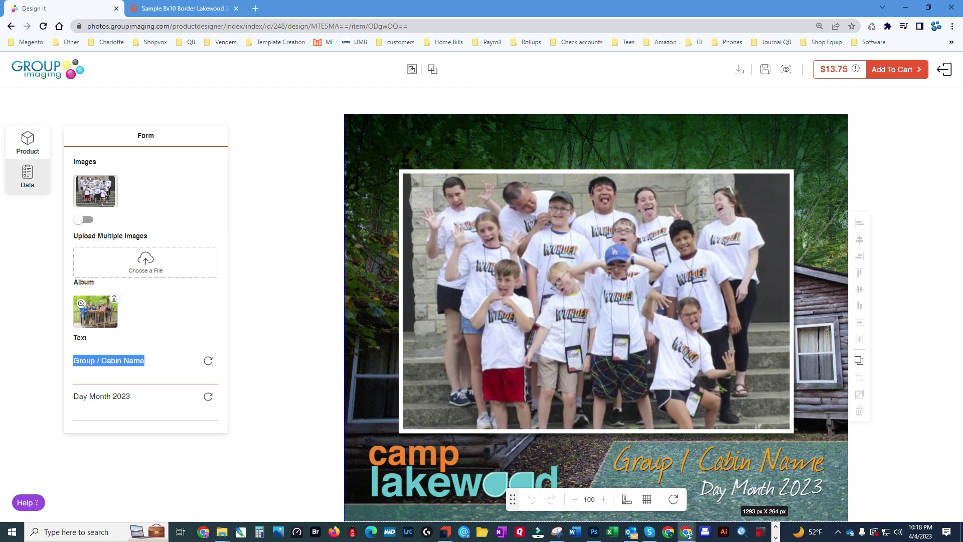
{"action": "type", "text": "Boys C"}
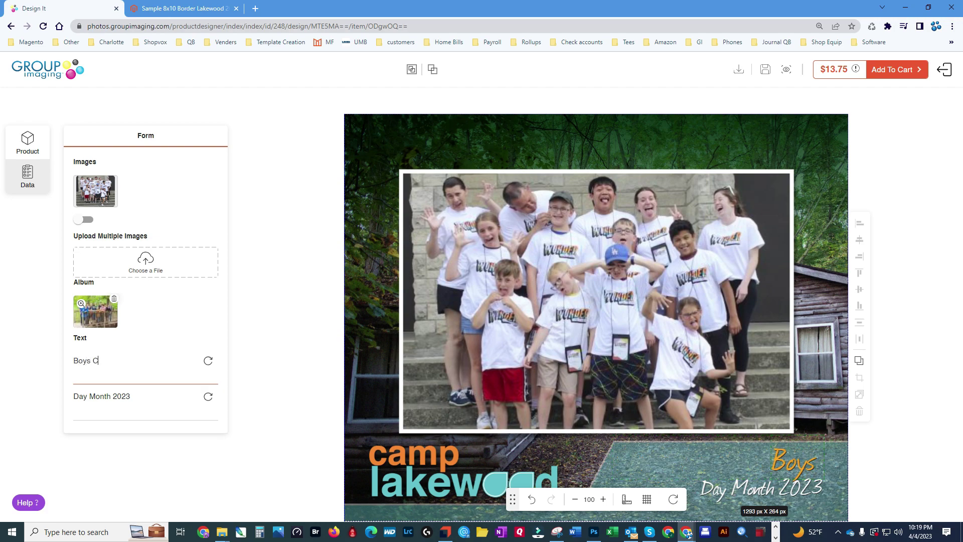
{"action": "type", "text": "razy "}
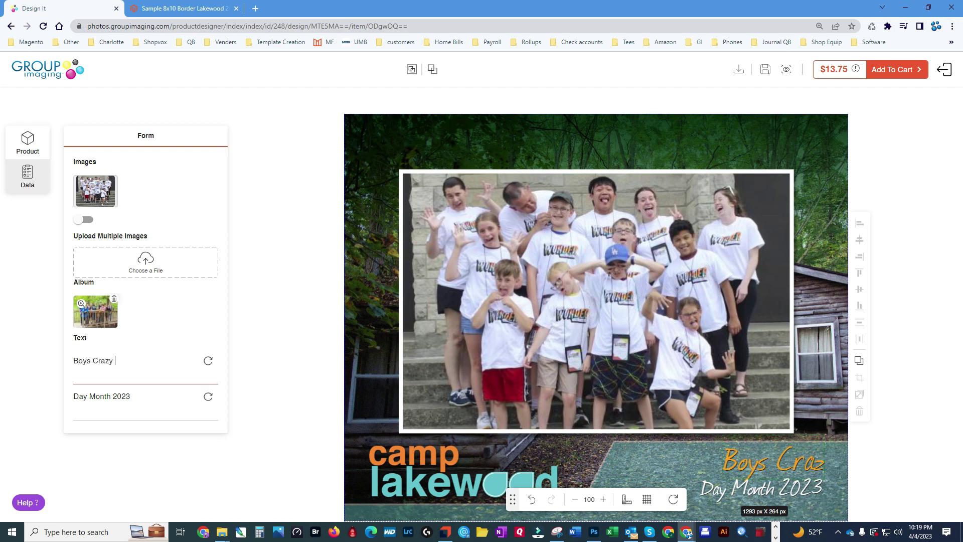
{"action": "type", "text": "Photo"}
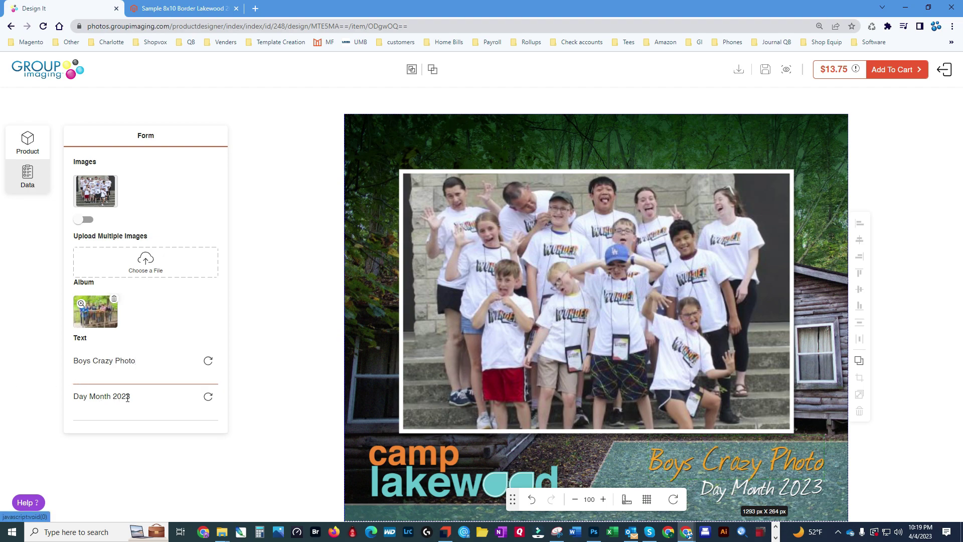
- Set its date caption to 'May 15 2023' and add the updated print to the cart
{"action": "left_click", "coordinate": [146, 398]}
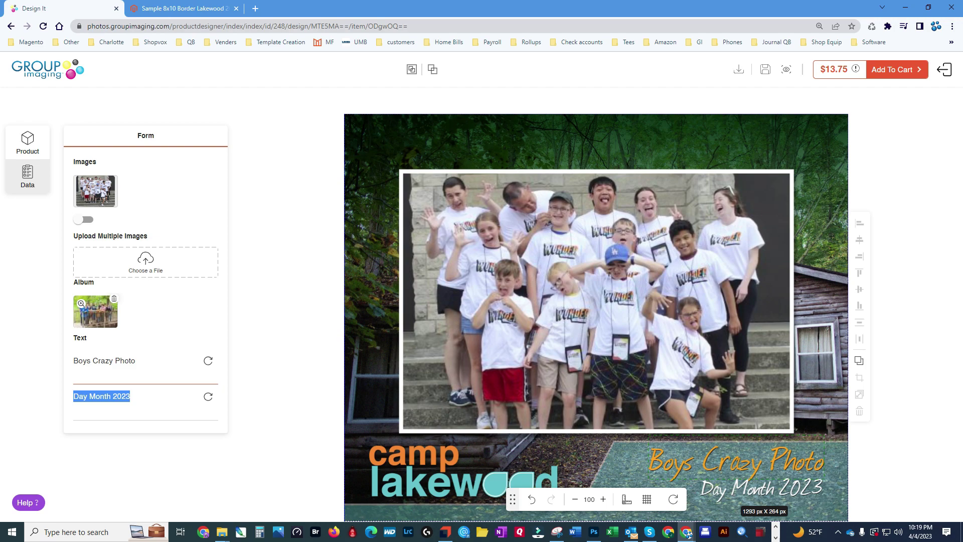
{"action": "type", "text": "May "}
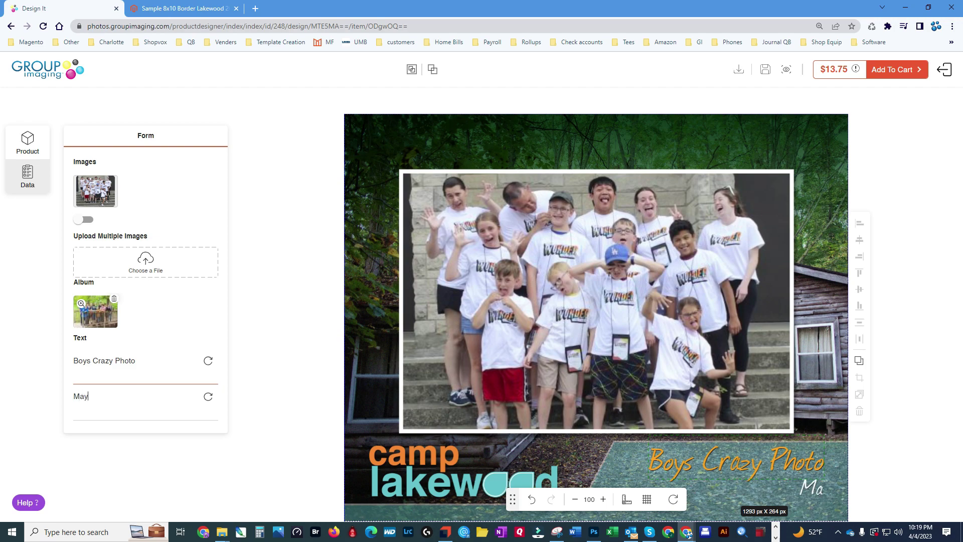
{"action": "type", "text": "15"}
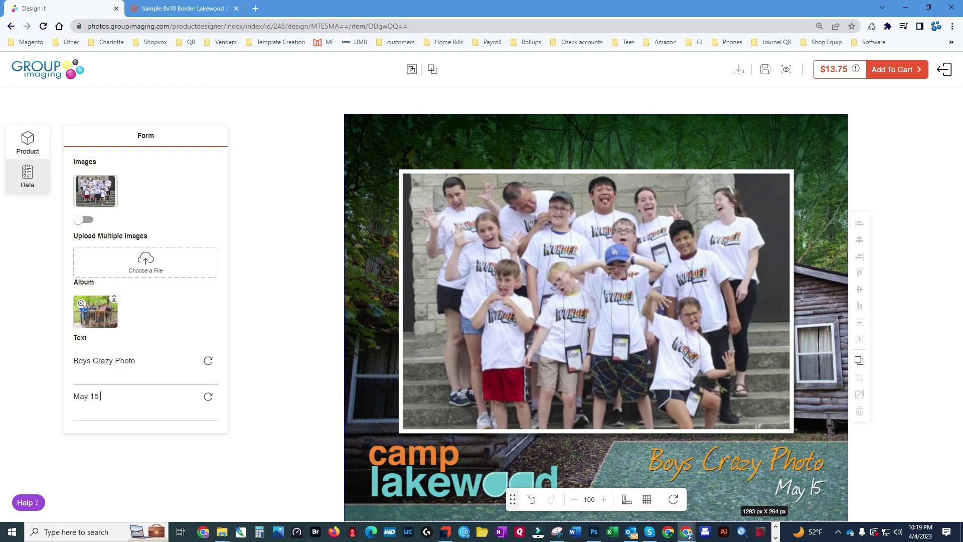
{"action": "type", "text": " 20-"}
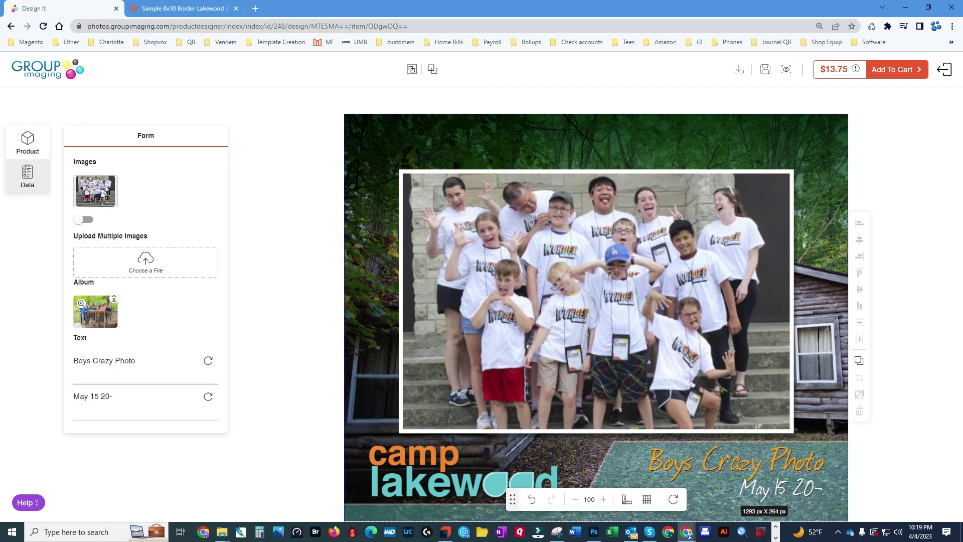
{"action": "key", "text": "BackSpace"}
{"action": "type", "text": "23"}
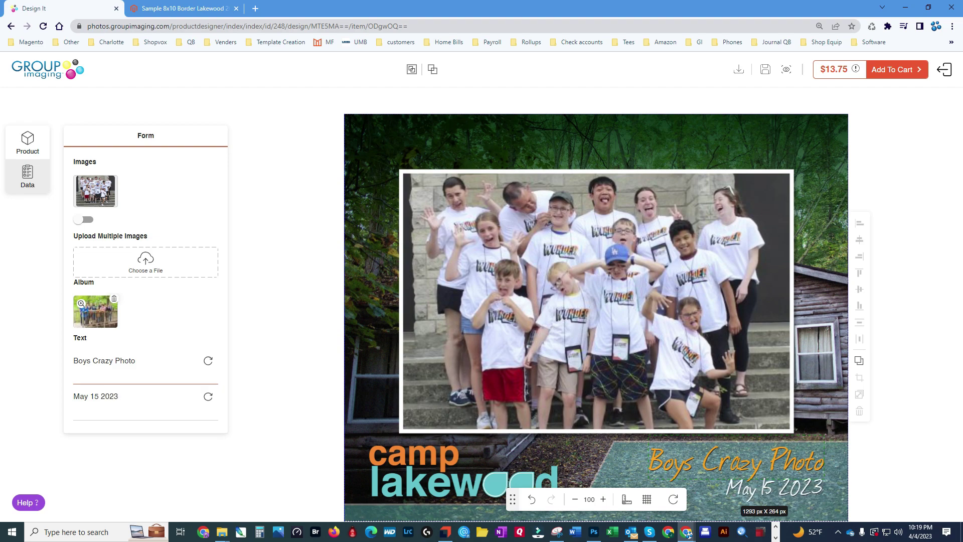
{"action": "left_click", "coordinate": [873, 76]}
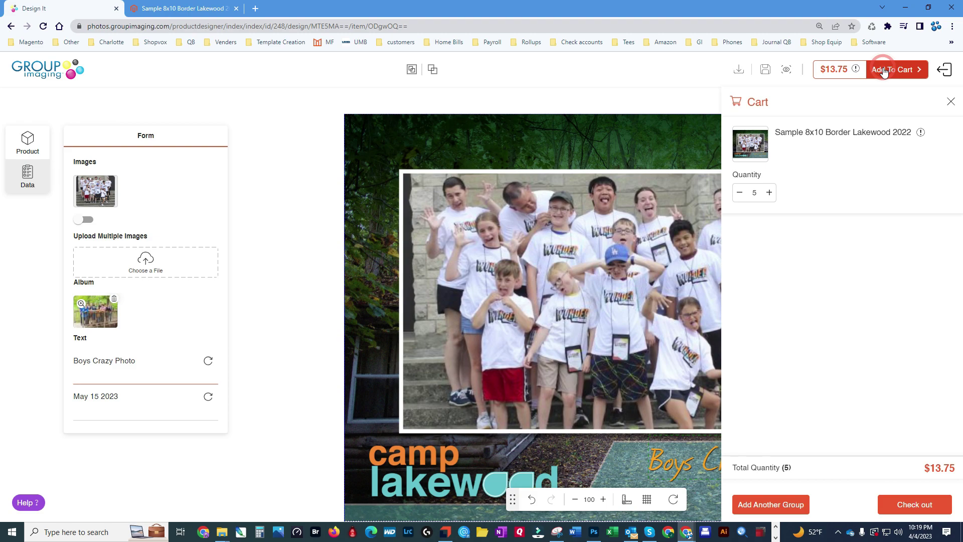
- Take the cart of two 8x10 Border Lakewood 2022 prints ($27.50) to checkout
{"action": "left_click", "coordinate": [892, 505]}
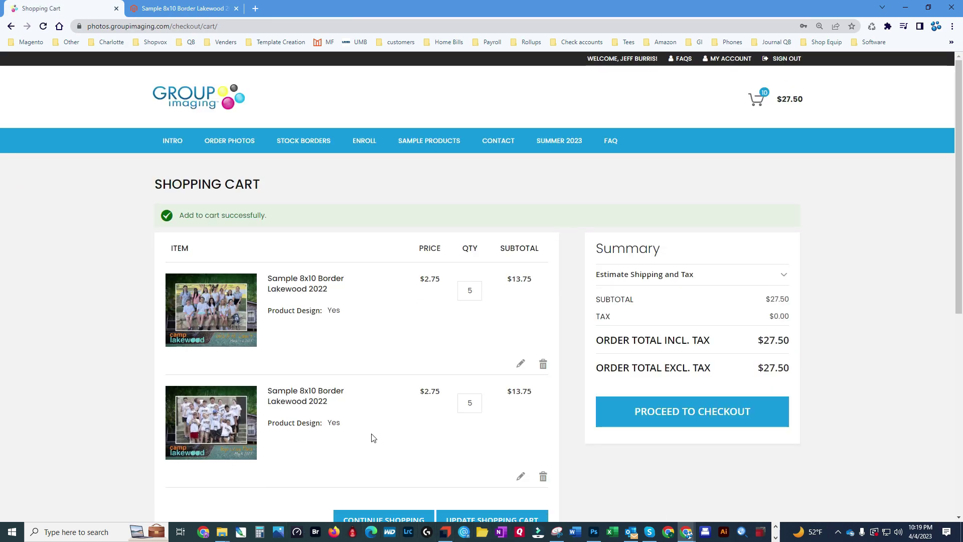
{"action": "left_click", "coordinate": [693, 416]}
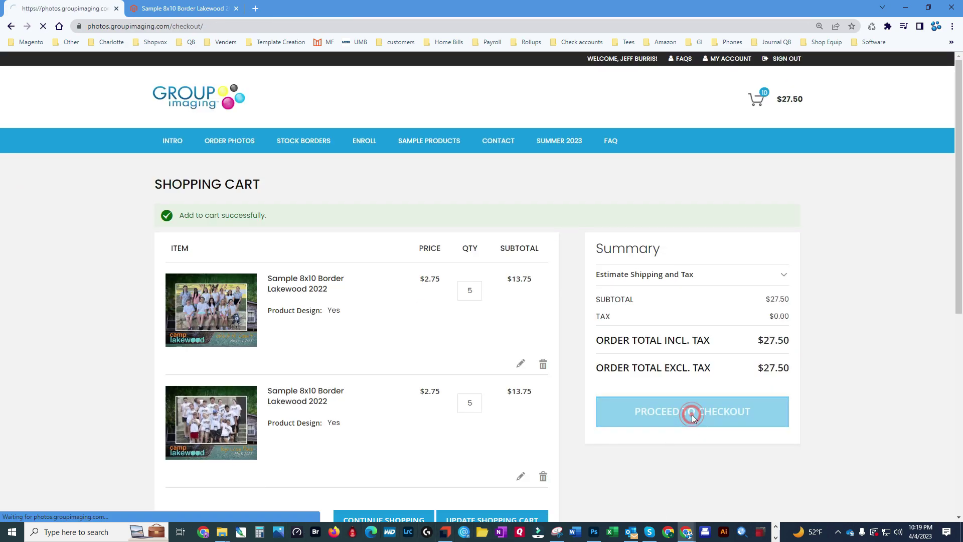
- Try 2 Day and 1 Day air, then choose $22.50 Home Delivery via US Mail shipping
{"action": "scroll", "coordinate": [443, 439], "scroll_direction": "down", "scroll_amount": 9}
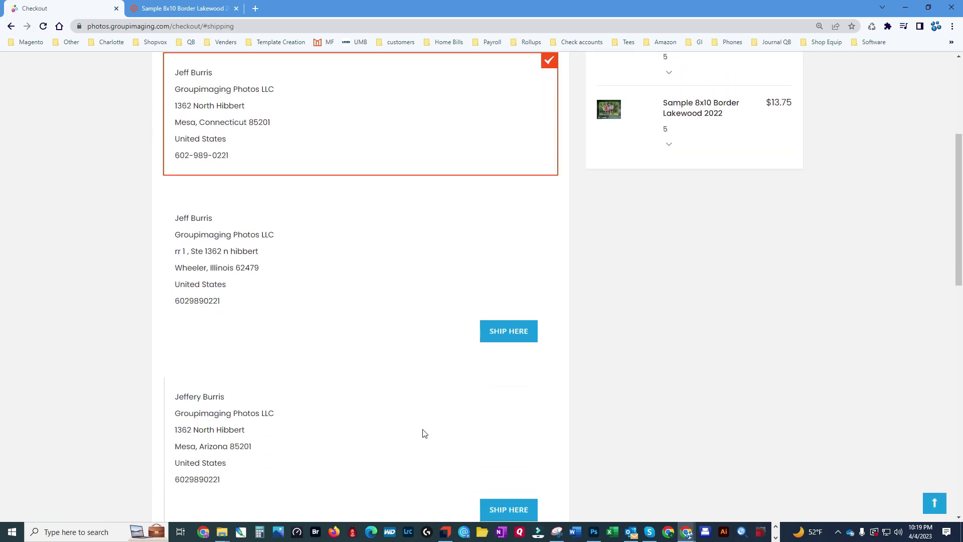
{"action": "scroll", "coordinate": [335, 408], "scroll_direction": "down", "scroll_amount": 1}
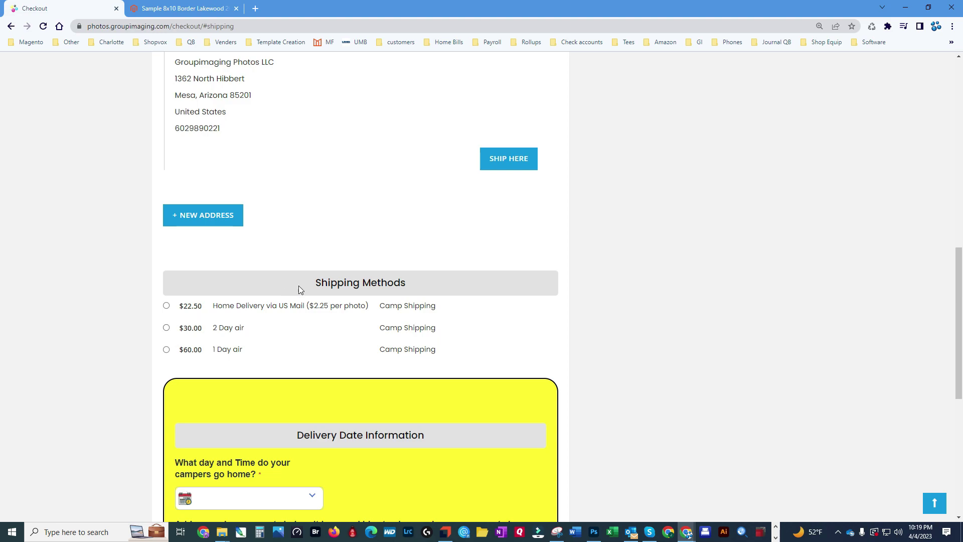
{"action": "left_click", "coordinate": [166, 328]}
{"action": "left_click", "coordinate": [166, 350]}
{"action": "left_click", "coordinate": [167, 306]}
{"action": "scroll", "coordinate": [302, 403], "scroll_direction": "down", "scroll_amount": 3}
- Fill the Cell Phone field with the saved number and attempt to continue
{"action": "scroll", "coordinate": [299, 399], "scroll_direction": "down", "scroll_amount": 3}
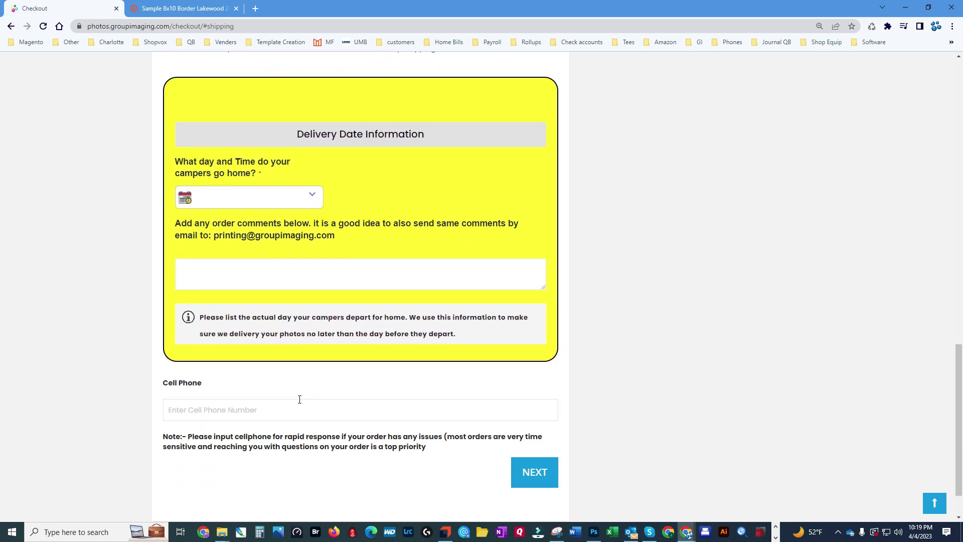
{"action": "left_click", "coordinate": [226, 409]}
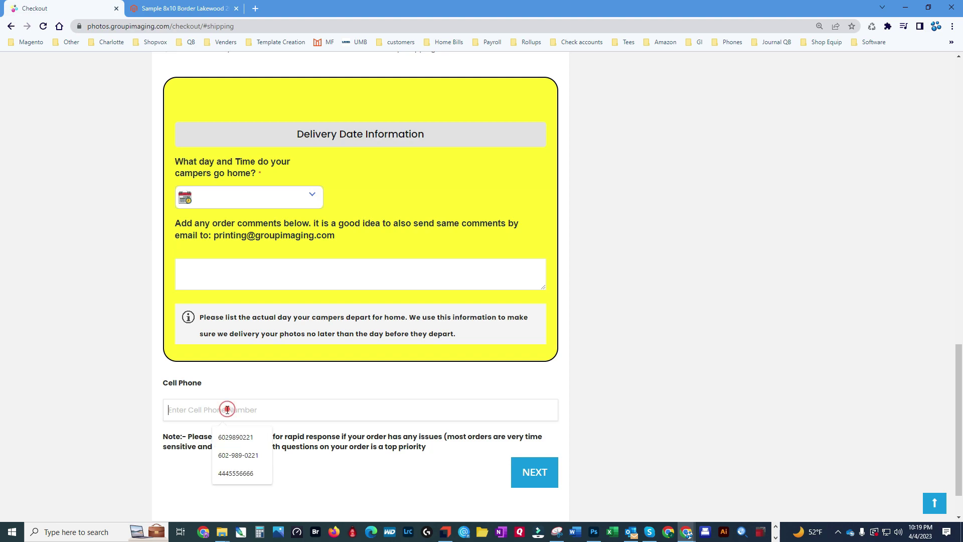
{"action": "left_click", "coordinate": [236, 455]}
{"action": "left_click", "coordinate": [522, 472]}
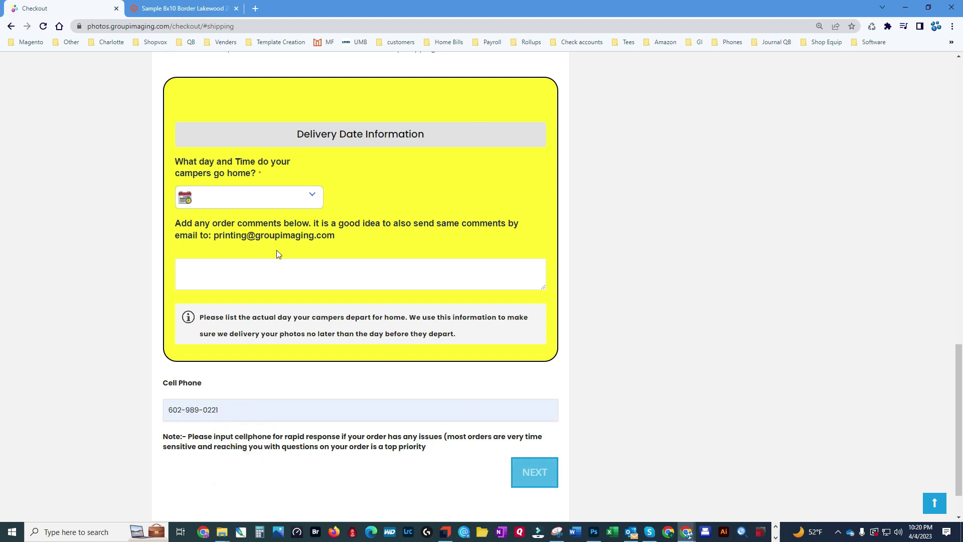
- Set departure to 04/07/2023, 05:00 PM - 06:00 PM timeslot, and submit shipping
{"action": "left_click", "coordinate": [276, 201]}
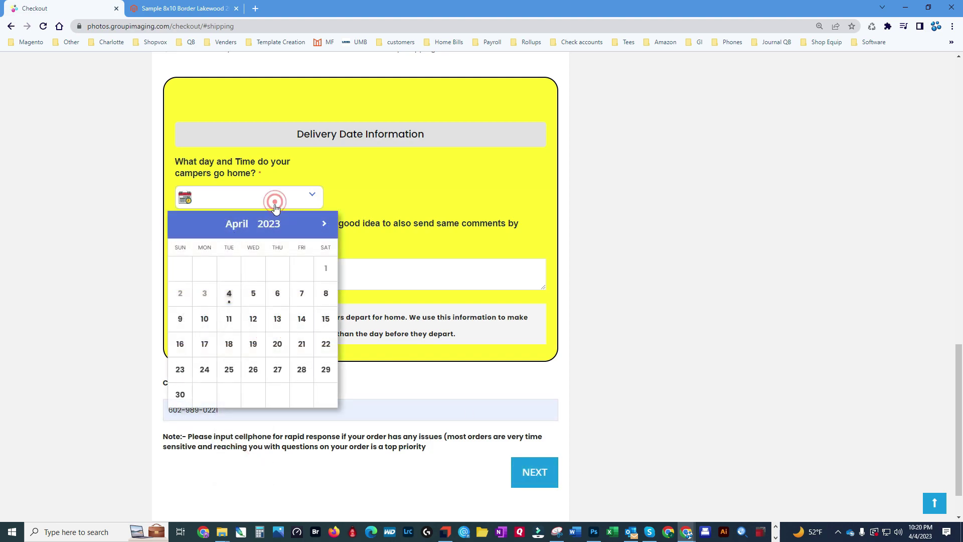
{"action": "left_click", "coordinate": [301, 295]}
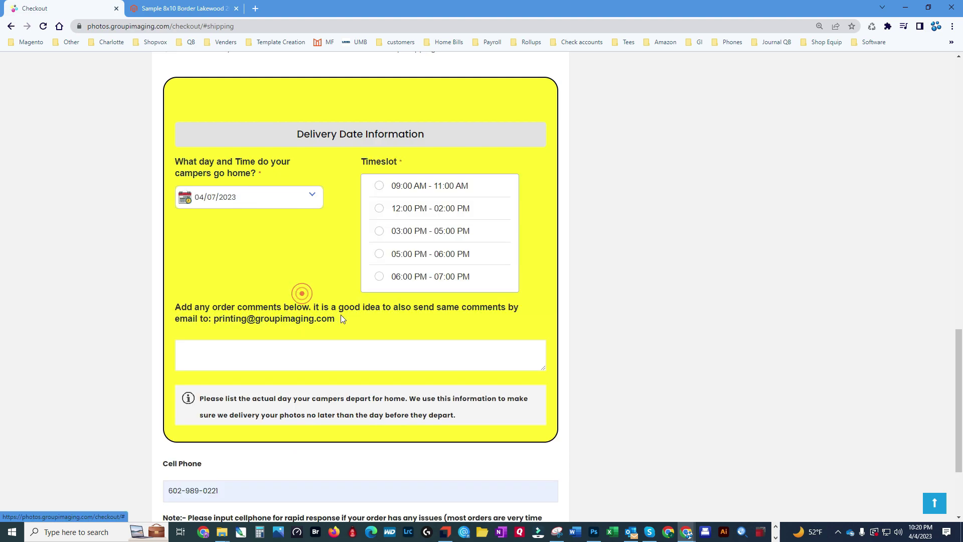
{"action": "left_click", "coordinate": [409, 255]}
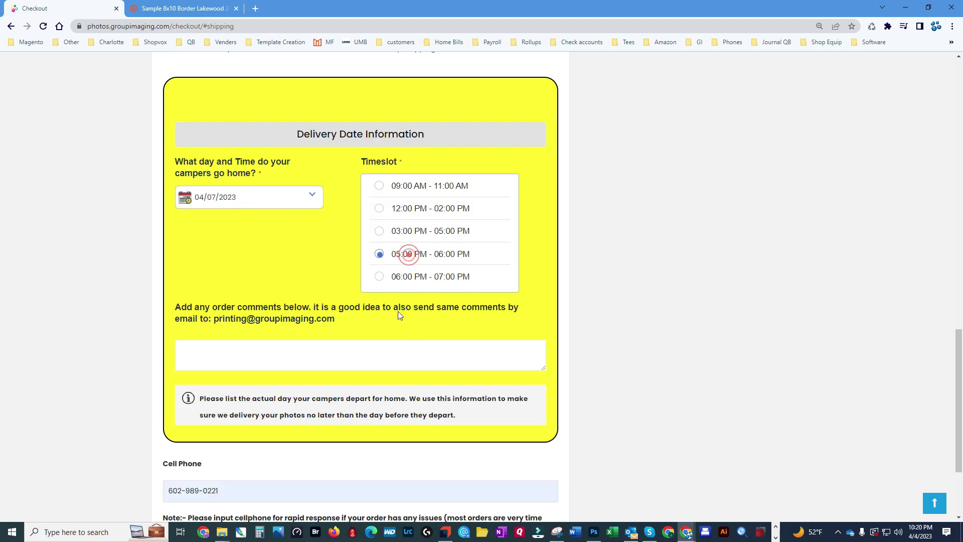
{"action": "scroll", "coordinate": [437, 428], "scroll_direction": "down", "scroll_amount": 3}
{"action": "left_click", "coordinate": [536, 418]}
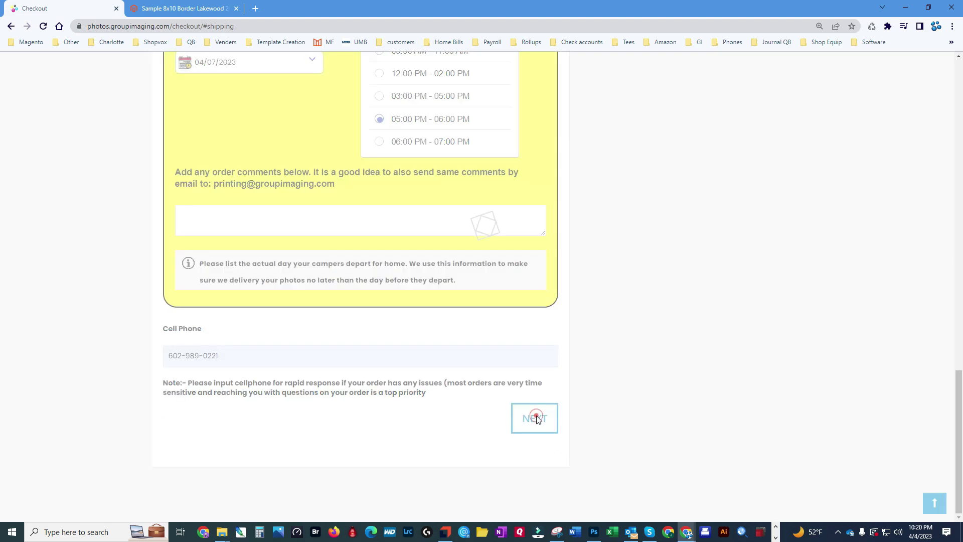
{"action": "scroll", "coordinate": [557, 413], "scroll_direction": "down", "scroll_amount": 4}
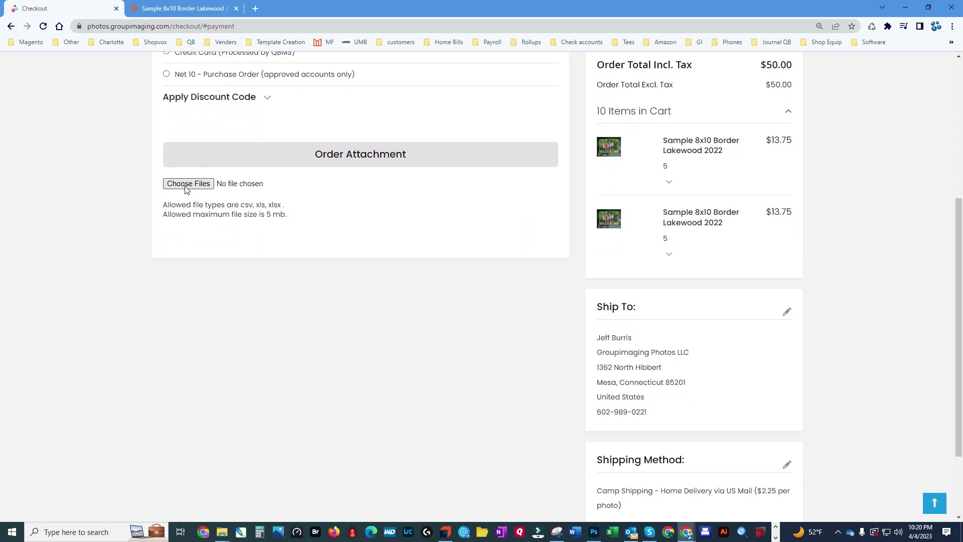
- Browse the 0000 Camp 2023 folder for an order attachment, then cancel without attaching anything
{"action": "left_click", "coordinate": [186, 186]}
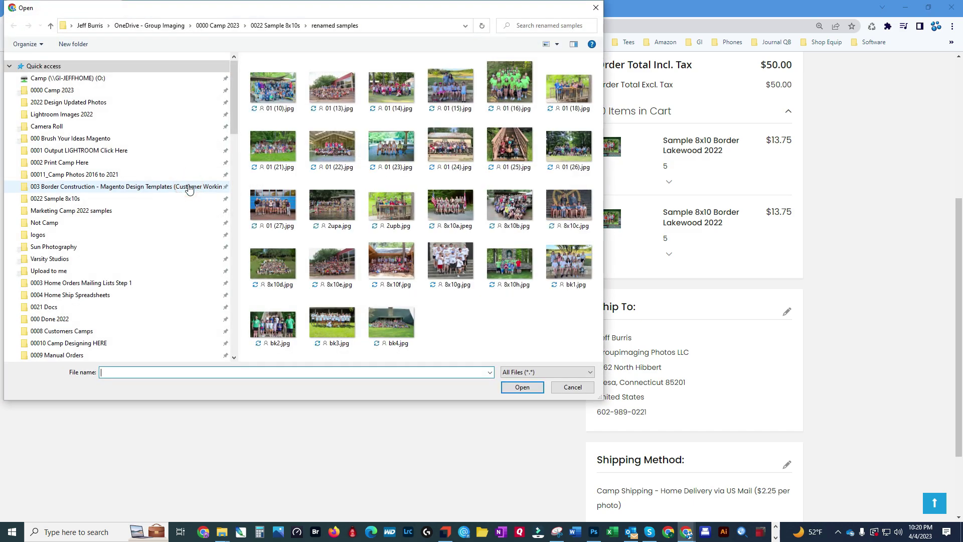
{"action": "left_click", "coordinate": [45, 91]}
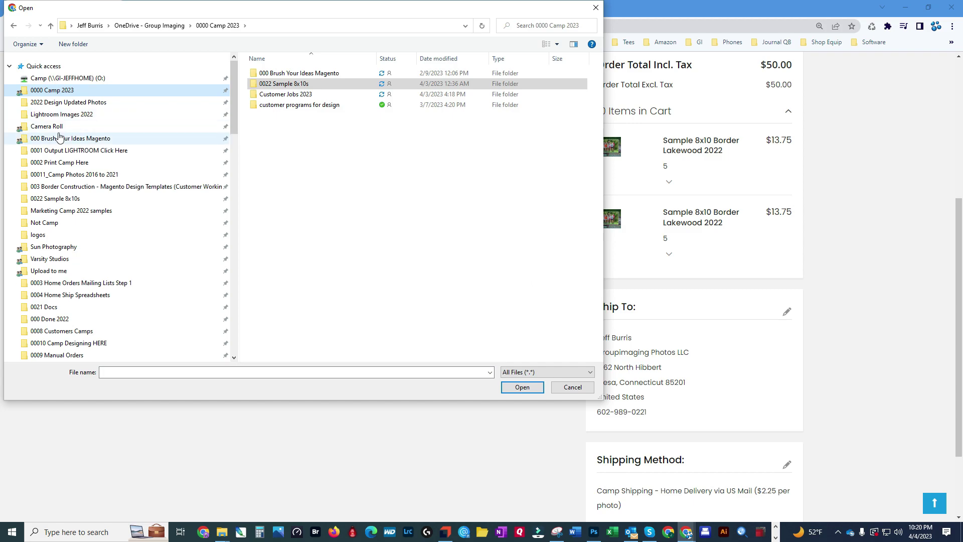
{"action": "left_click", "coordinate": [595, 8]}
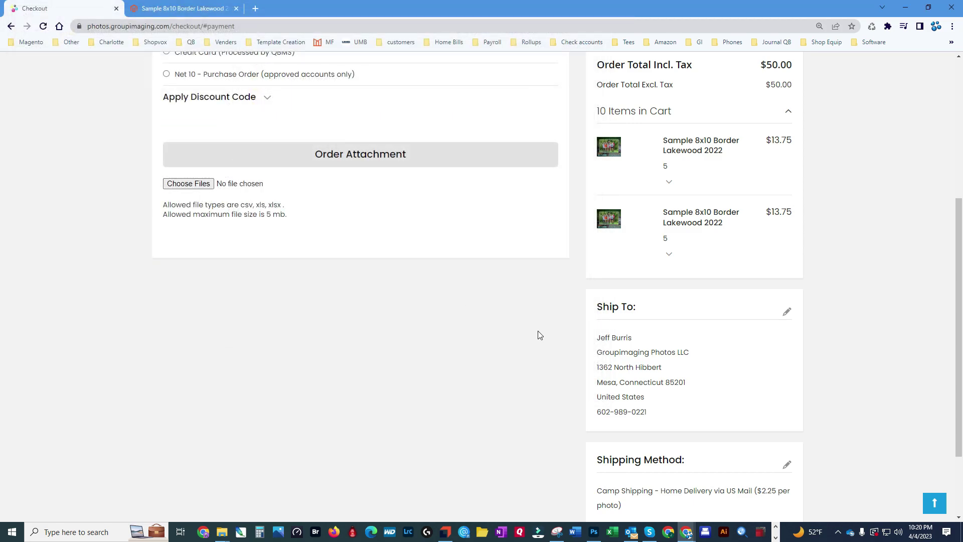
- Review the payment page and select Credit Card as the payment method
{"action": "scroll", "coordinate": [577, 384], "scroll_direction": "down", "scroll_amount": 2}
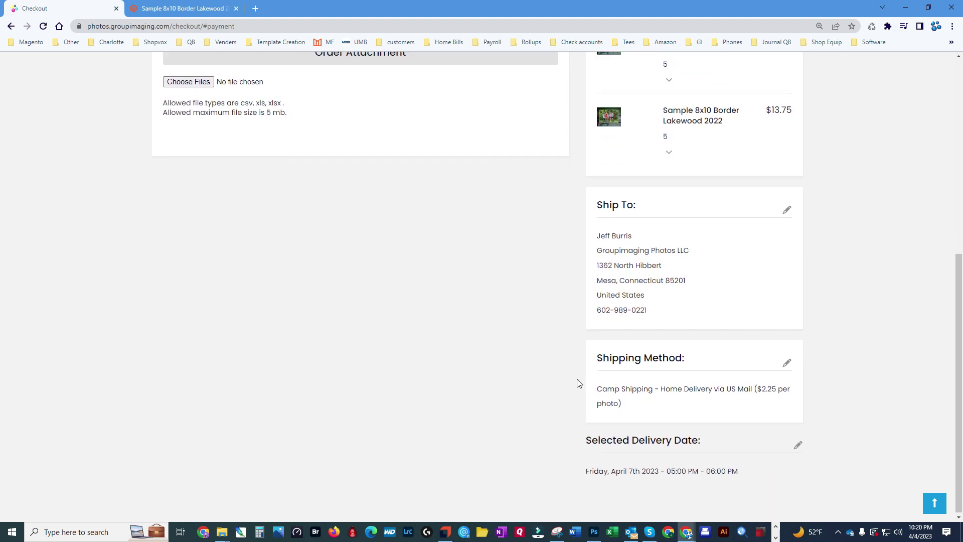
{"action": "scroll", "coordinate": [578, 377], "scroll_direction": "up", "scroll_amount": 5}
{"action": "scroll", "coordinate": [587, 354], "scroll_direction": "up", "scroll_amount": 2}
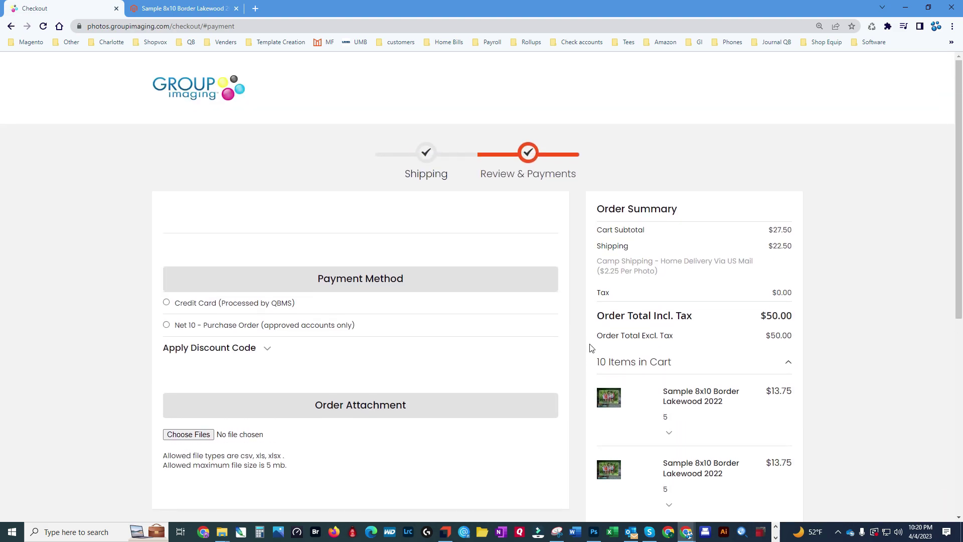
{"action": "scroll", "coordinate": [592, 351], "scroll_direction": "down", "scroll_amount": 7}
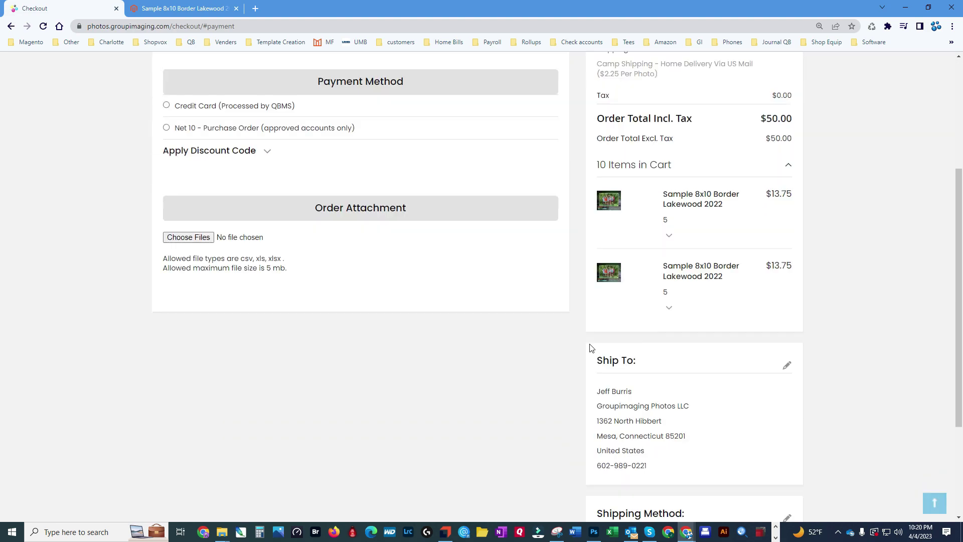
{"action": "scroll", "coordinate": [589, 371], "scroll_direction": "up", "scroll_amount": 7}
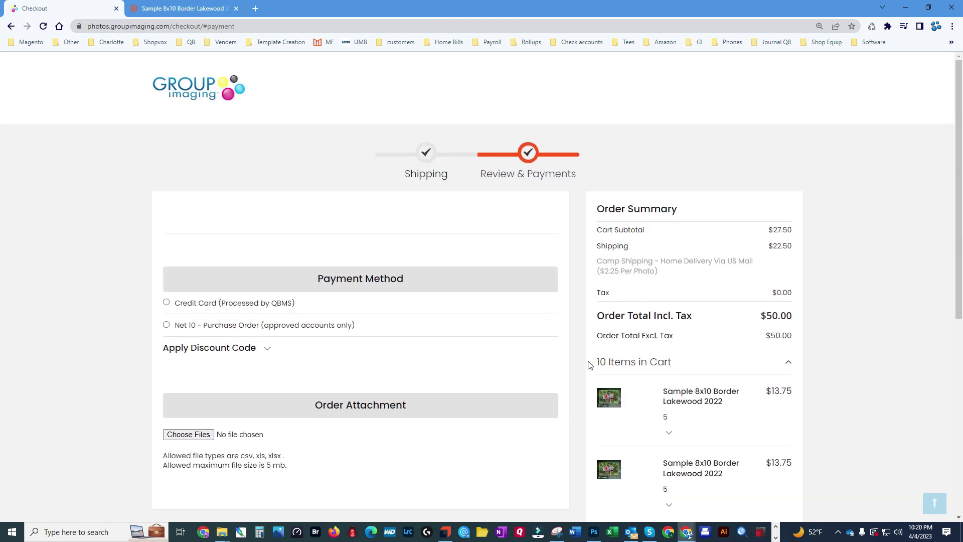
{"action": "scroll", "coordinate": [588, 364], "scroll_direction": "down", "scroll_amount": 7}
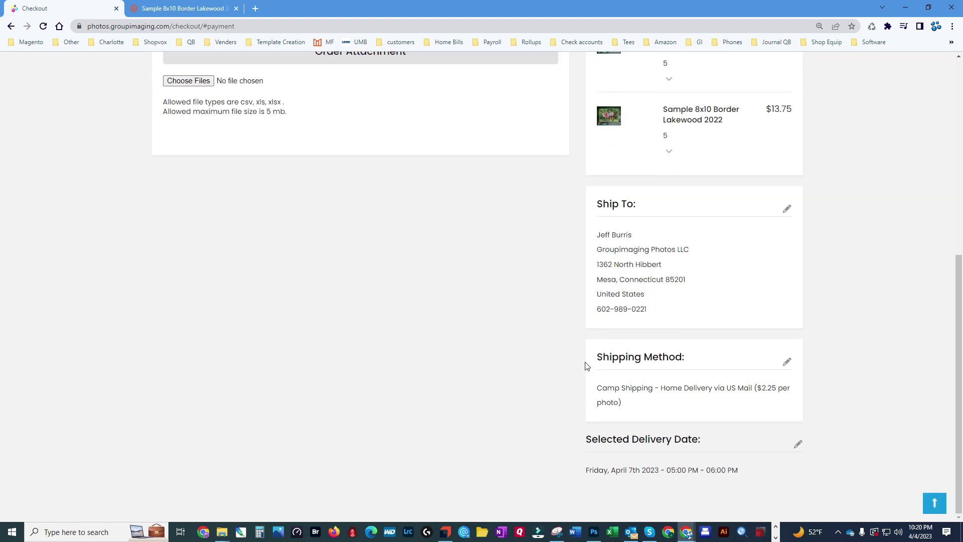
{"action": "scroll", "coordinate": [586, 366], "scroll_direction": "up", "scroll_amount": 7}
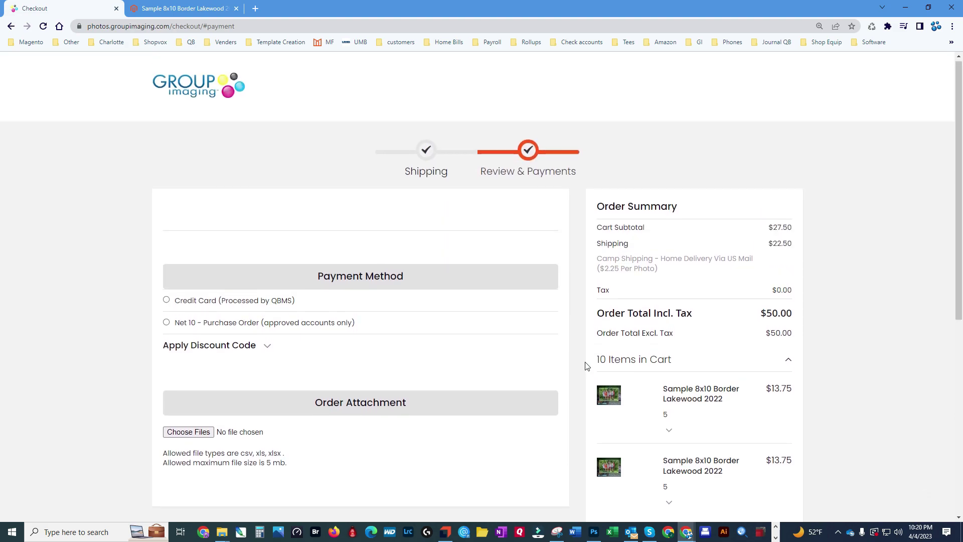
{"action": "left_click", "coordinate": [166, 301]}
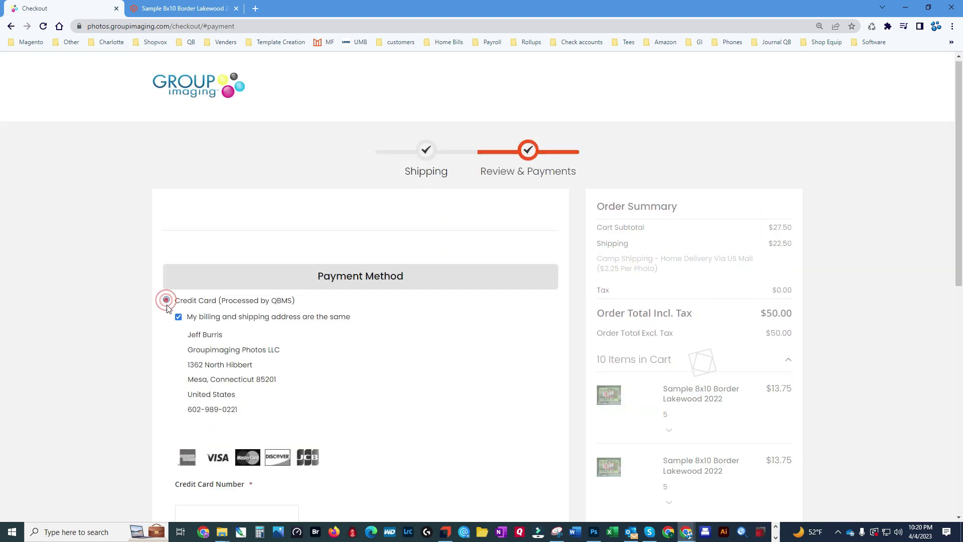
- Switch payment to Net 10 - Purchase Order and attempt to place the order
{"action": "scroll", "coordinate": [178, 445], "scroll_direction": "down", "scroll_amount": 5}
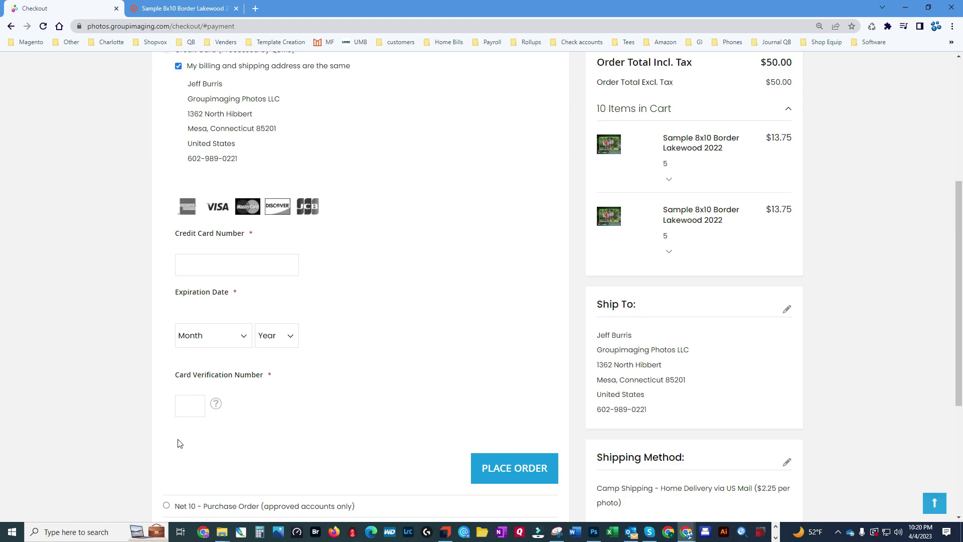
{"action": "scroll", "coordinate": [173, 337], "scroll_direction": "down", "scroll_amount": 4}
{"action": "left_click", "coordinate": [166, 303]}
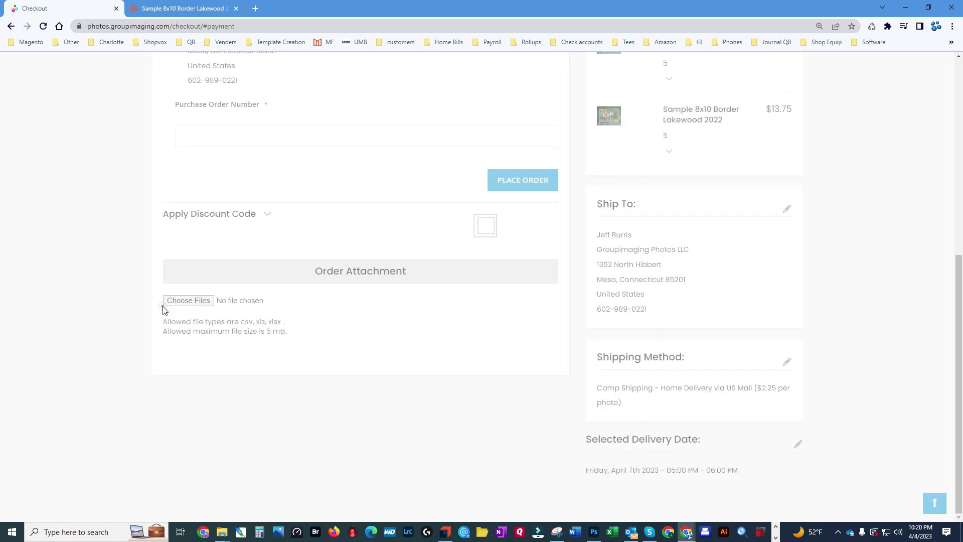
{"action": "left_click", "coordinate": [507, 181]}
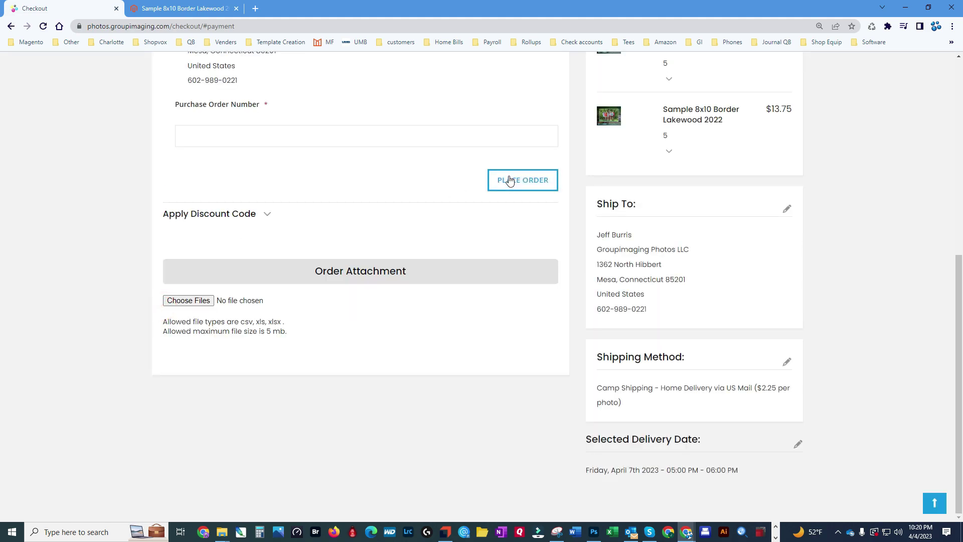